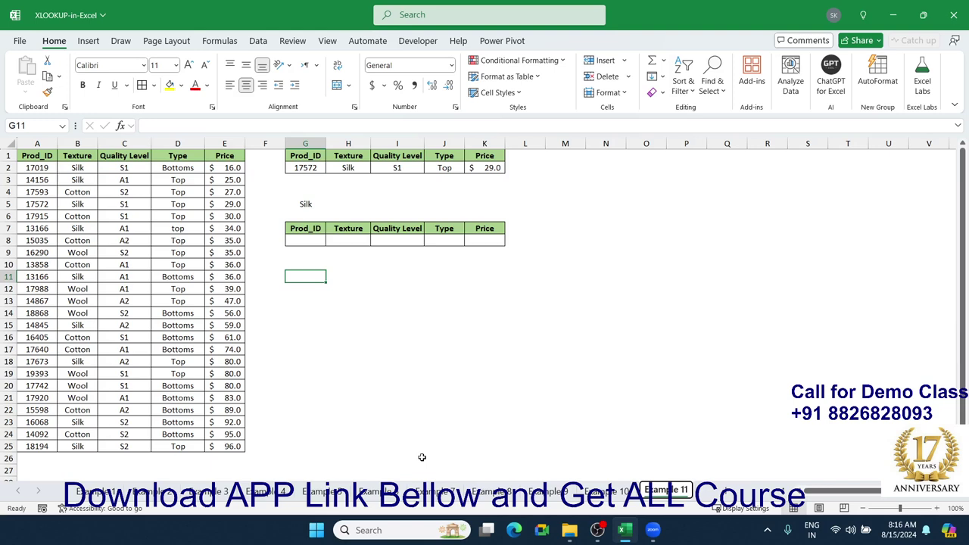
# Step: Check the Silk texture in B2 and mark the output area under the headers
pyautogui.click(308, 312)
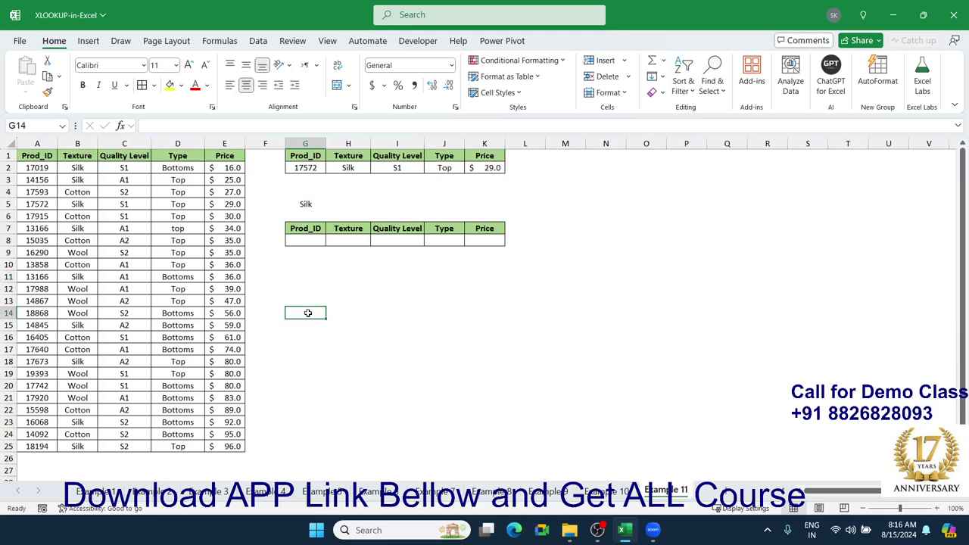
pyautogui.click(85, 170)
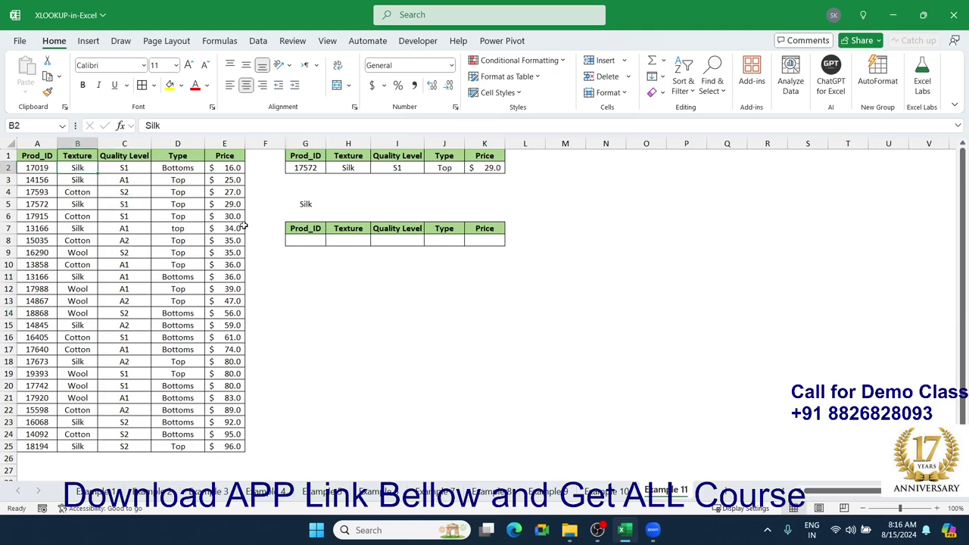
pyautogui.moveTo(299, 240); pyautogui.dragTo(470, 239)
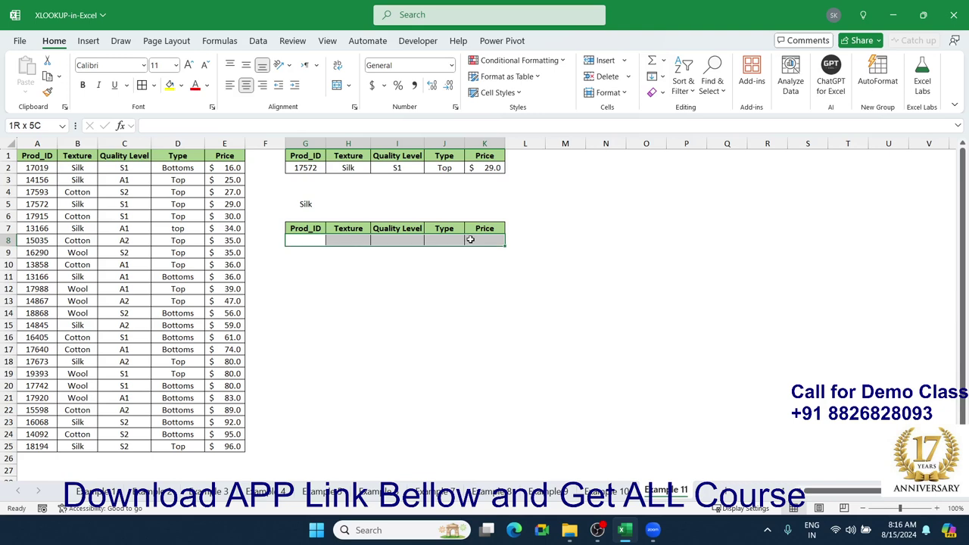
pyautogui.moveTo(470, 240); pyautogui.dragTo(469, 330)
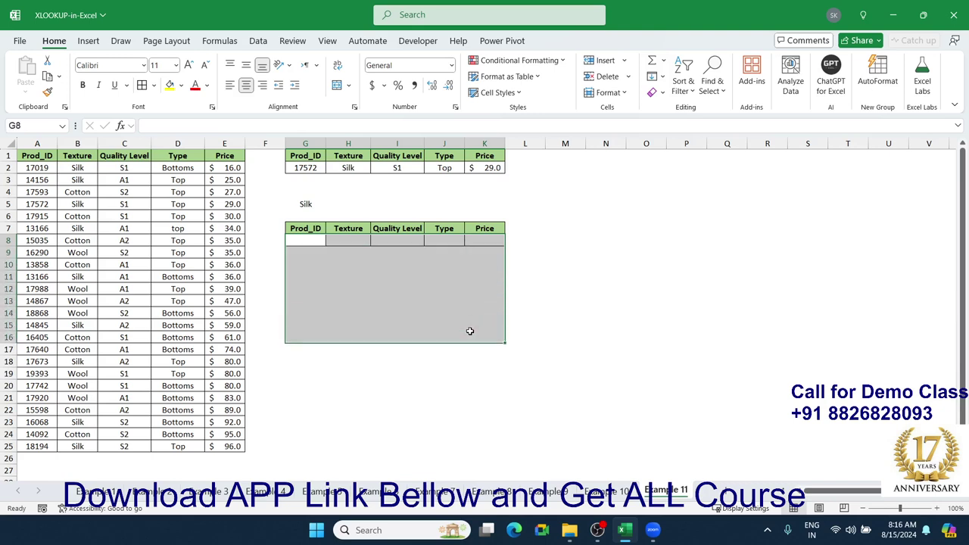
# Step: In G8 start a FILTER formula with the whole table A1:E25 as its array
pyautogui.click(313, 244)
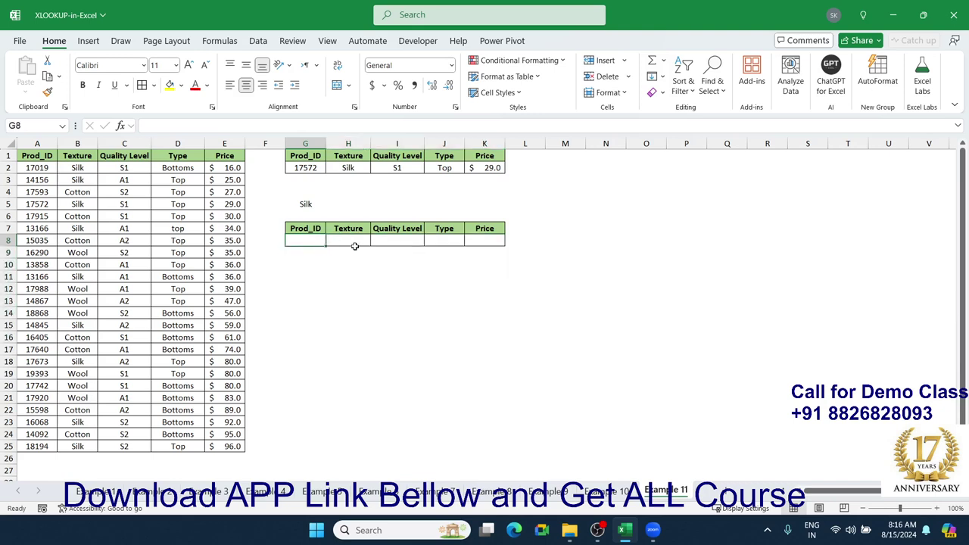
pyautogui.write('=f')
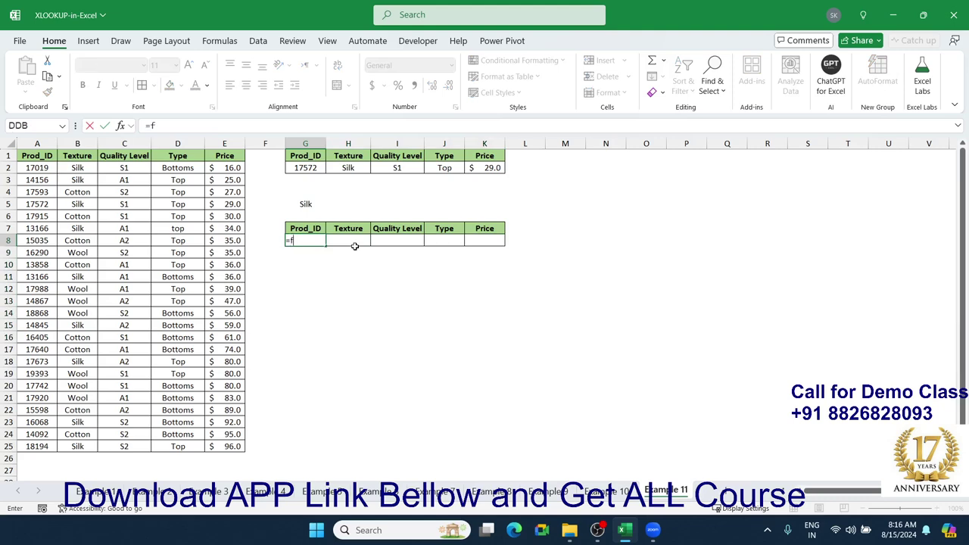
pyautogui.write('il')
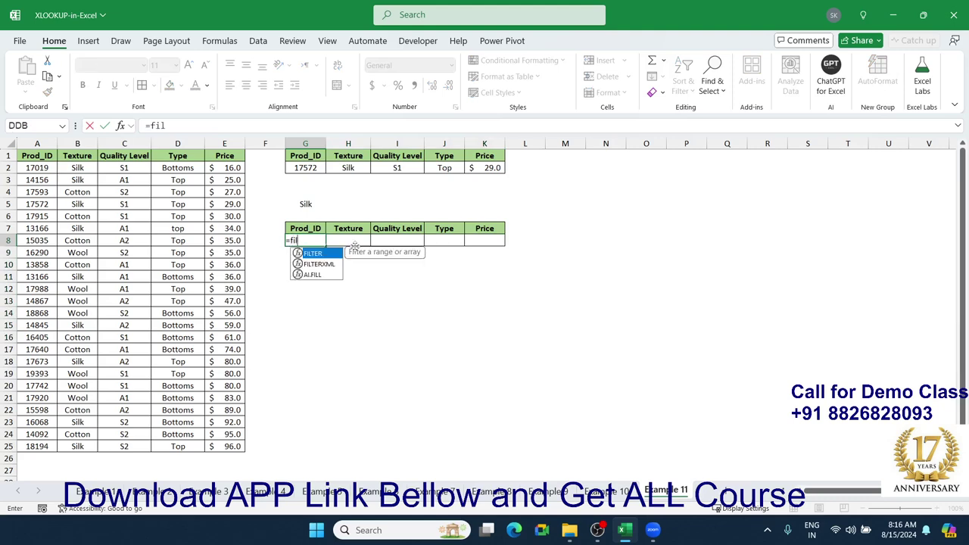
pyautogui.press('Tab')
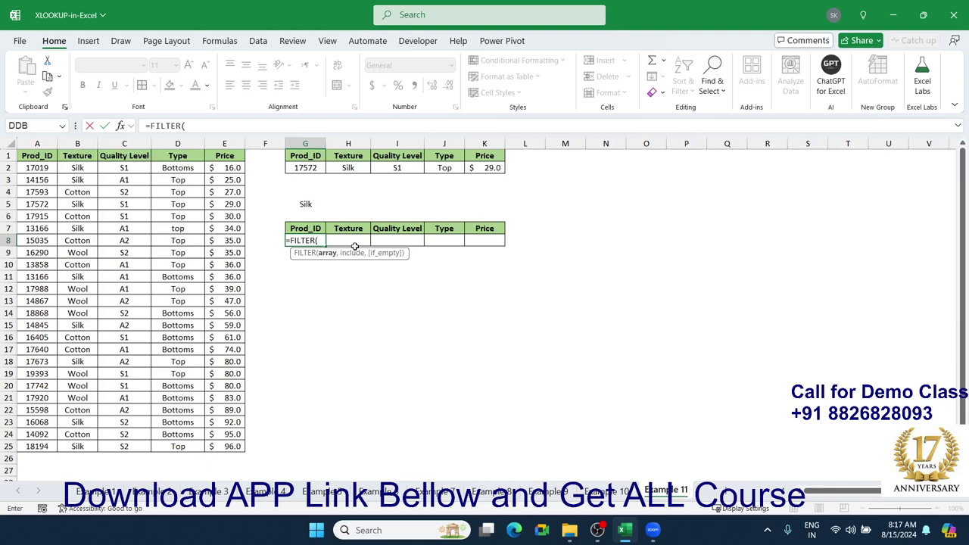
pyautogui.press('Left')
pyautogui.press('Left')
pyautogui.press('Left')
pyautogui.press('Left')
pyautogui.press('Left')
pyautogui.hotkey('ctrl', 'Up')
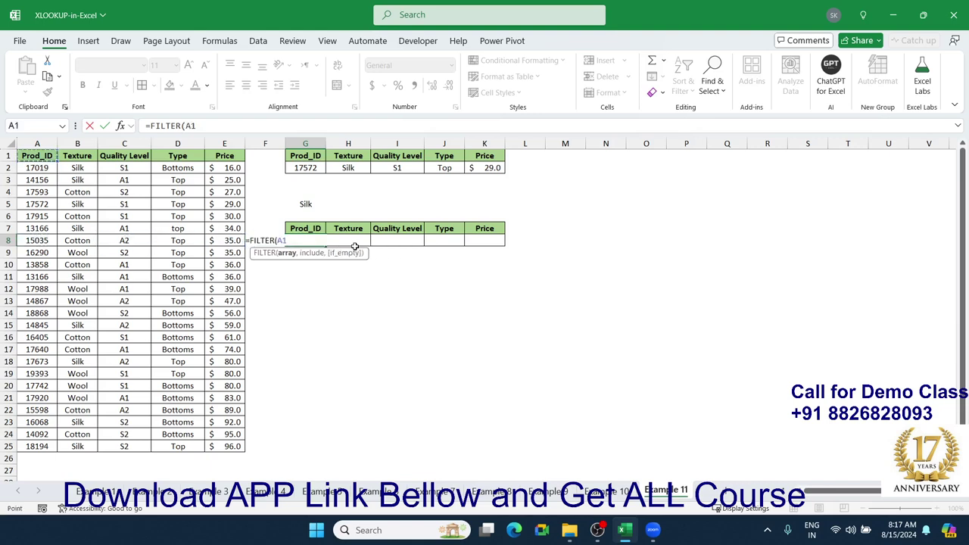
pyautogui.hotkey('ctrl', 'shift', 'Right')
pyautogui.hotkey('ctrl', 'shift', 'Down')
pyautogui.write(',')
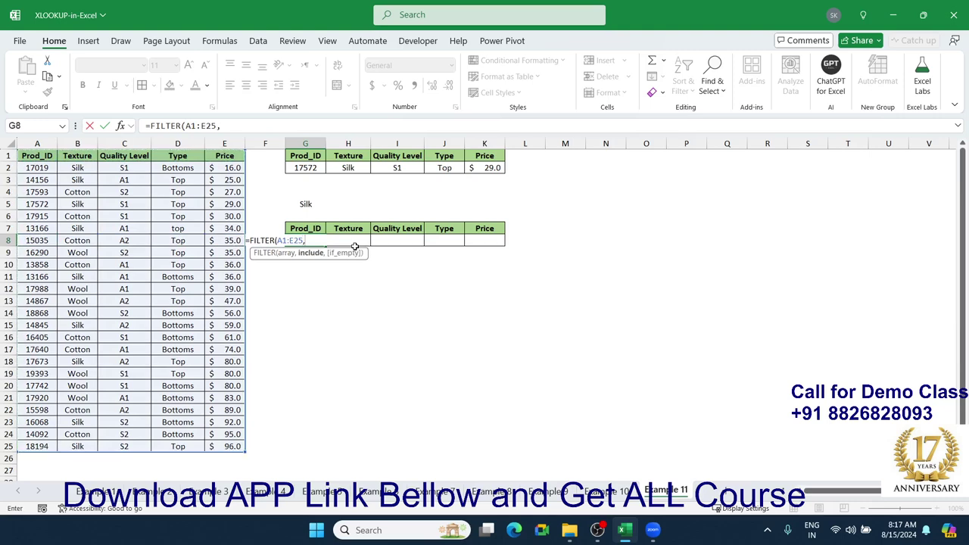
# Step: Finish the FILTER with the condition B1:B25=G5 and enter it to list the Silk products
pyautogui.press('Left')
pyautogui.press('Left')
pyautogui.press('Left')
pyautogui.press('Left')
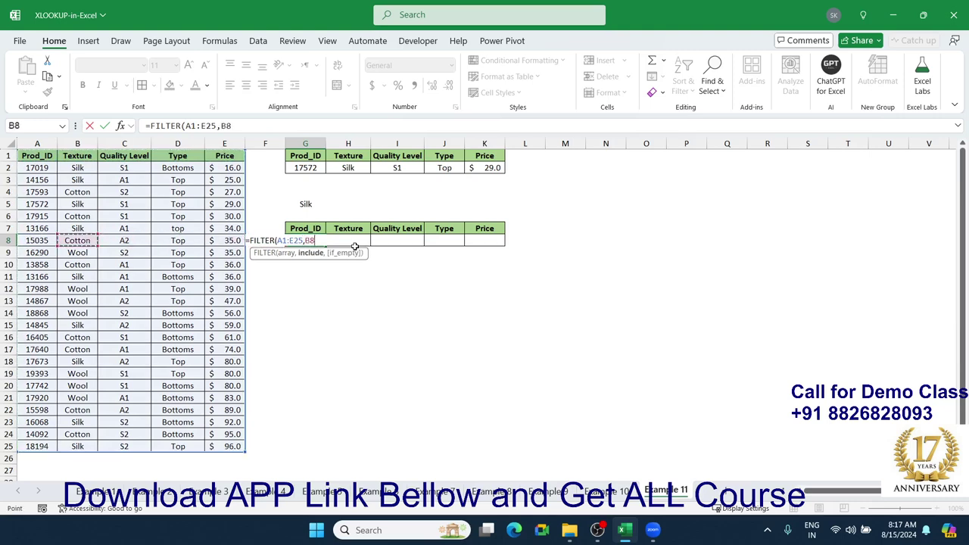
pyautogui.press('Left')
pyautogui.hotkey('ctrl', 'Up')
pyautogui.hotkey('ctrl', 'shift', 'Down')
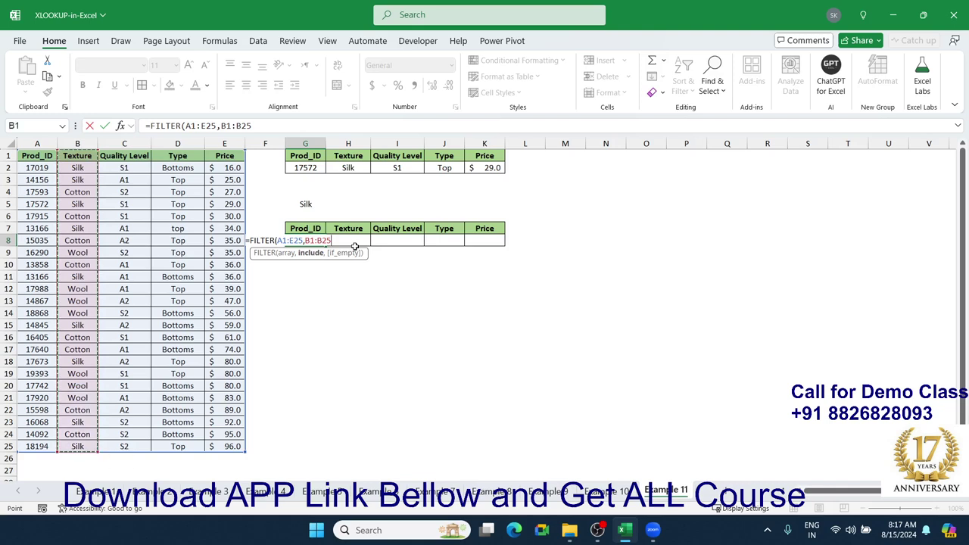
pyautogui.write('=')
pyautogui.press('Up')
pyautogui.press('Up')
pyautogui.press('Up')
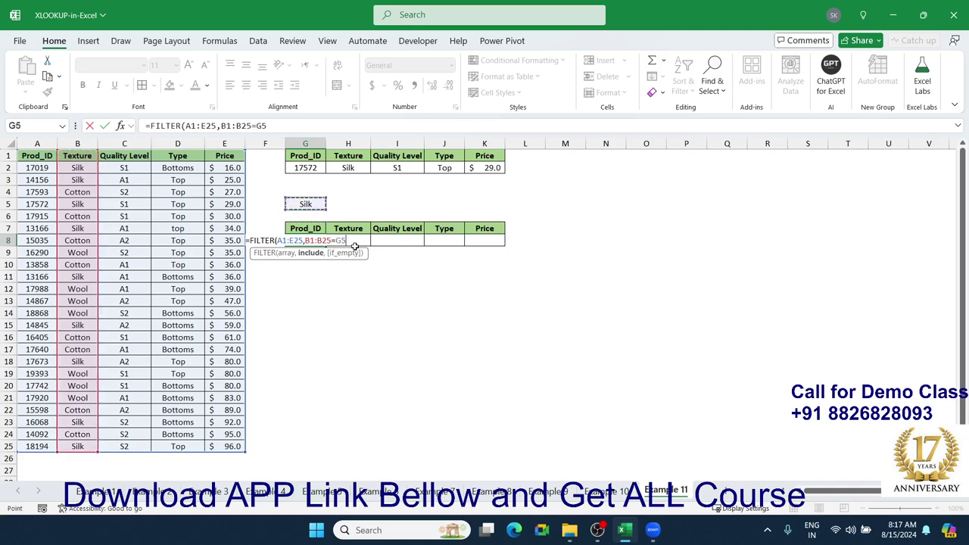
pyautogui.press('Return')
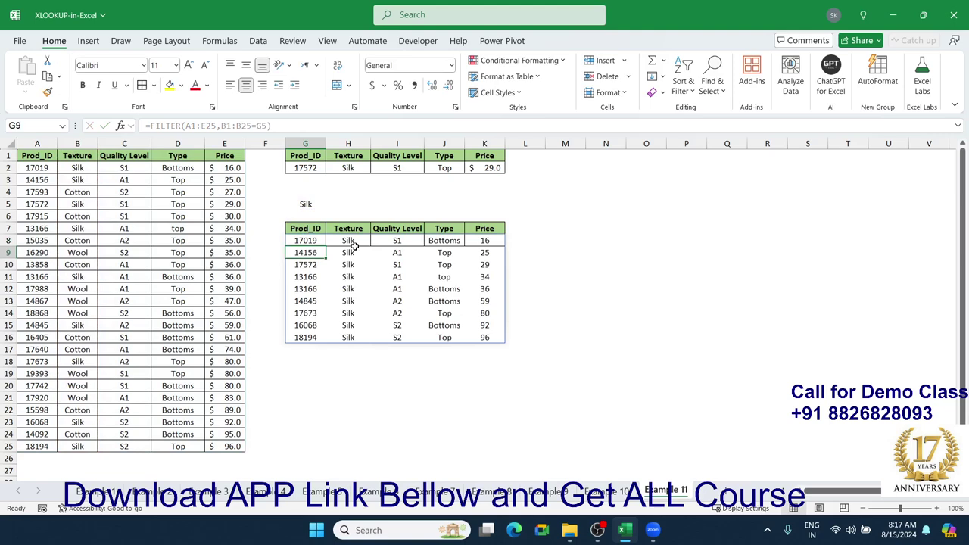
pyautogui.press('Up')
pyautogui.press('Right')
pyautogui.press('Right')
pyautogui.press('Right')
pyautogui.press('Right')
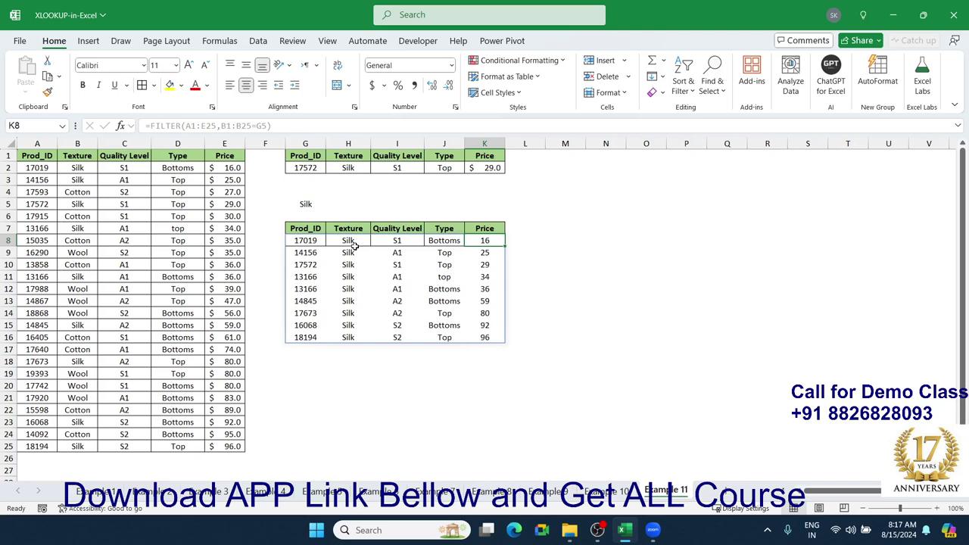
# Step: Copy the output headers G7:K7 into M7:Q7
pyautogui.press('Left')
pyautogui.press('Up')
pyautogui.press('Left')
pyautogui.press('Left')
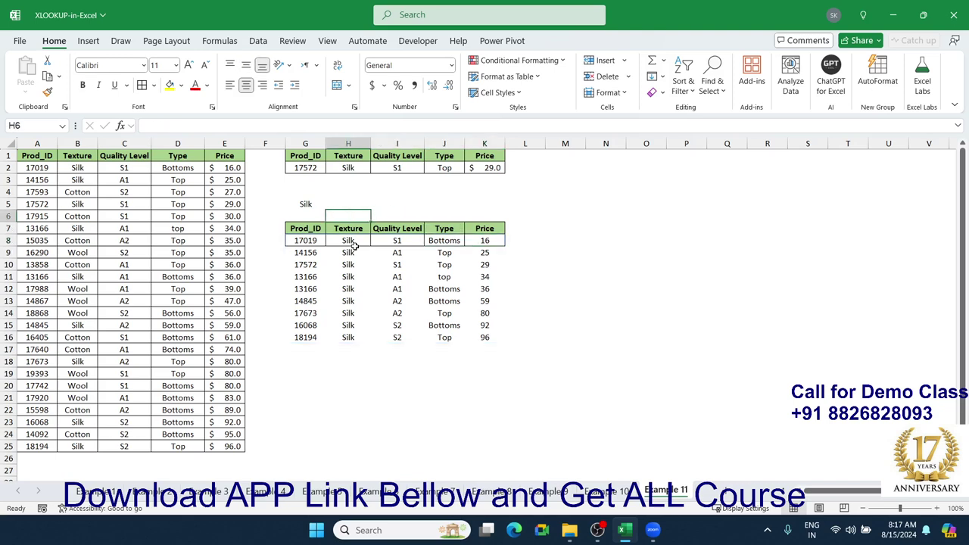
pyautogui.press('Left')
pyautogui.hotkey('shift', 'Right')
pyautogui.hotkey('shift', 'Right')
pyautogui.hotkey('shift', 'Right')
pyautogui.hotkey('ctrl', 'c')
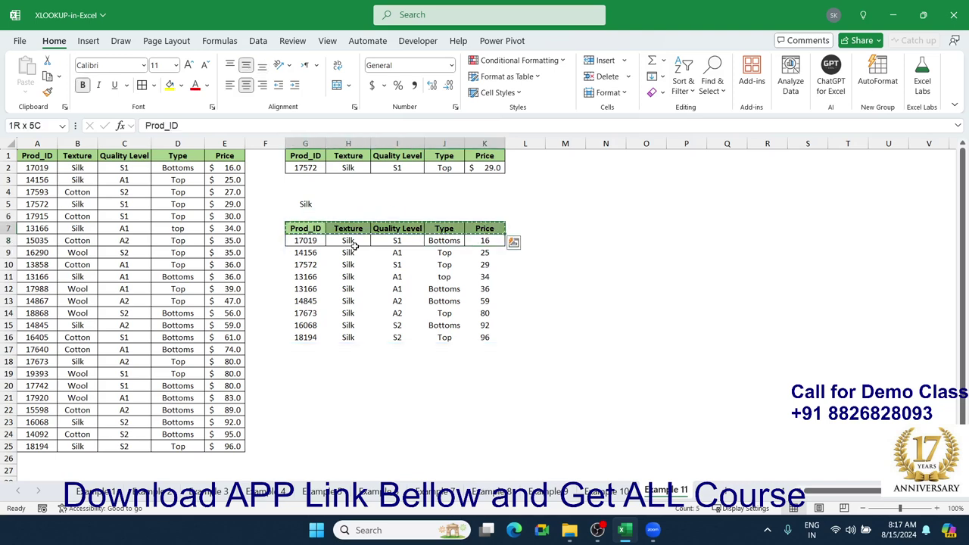
pyautogui.press('Right')
pyautogui.press('Right')
pyautogui.press('Right')
pyautogui.press('Right')
pyautogui.press('Right')
pyautogui.hotkey('ctrl', 'v')
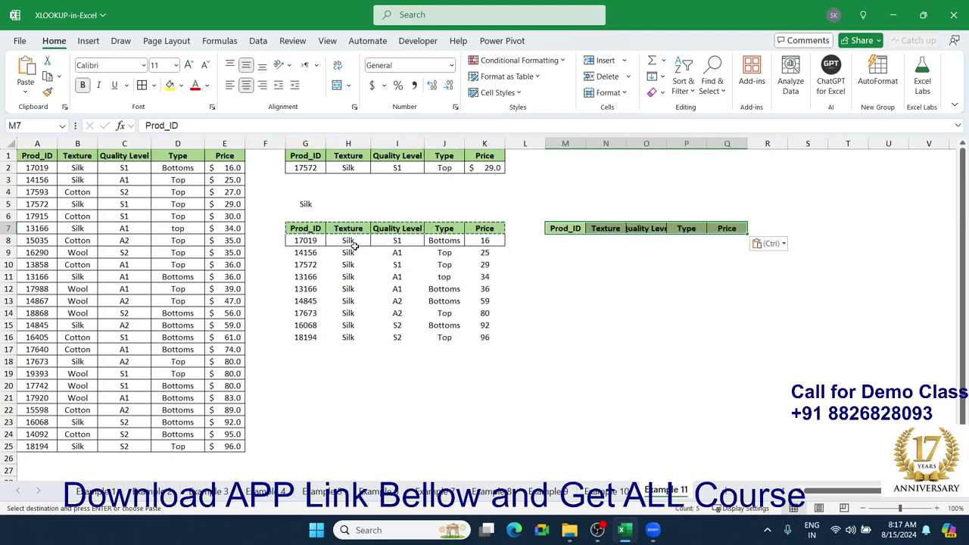
# Step: In M8 start =XLOOKUP(1, with B2:B25 as the lookup array
pyautogui.press('Down')
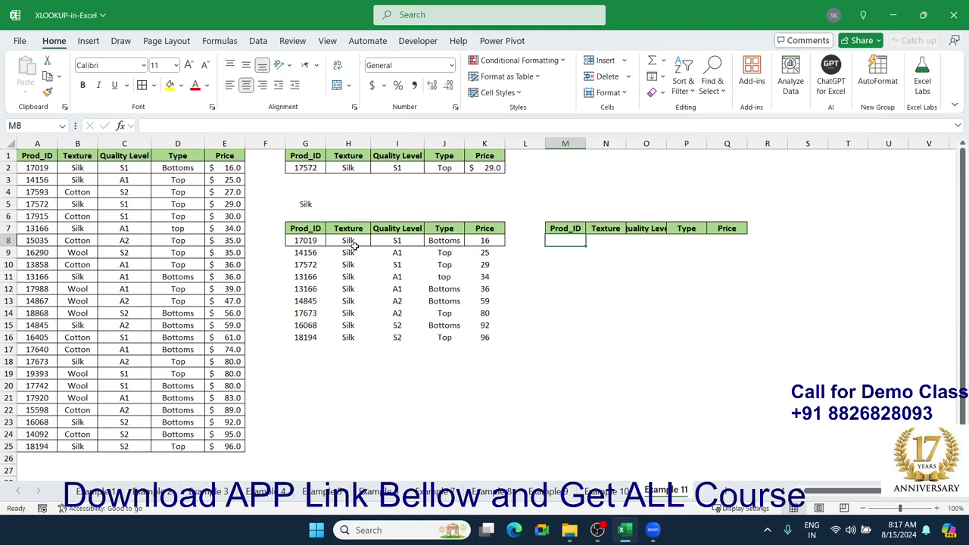
pyautogui.write('=')
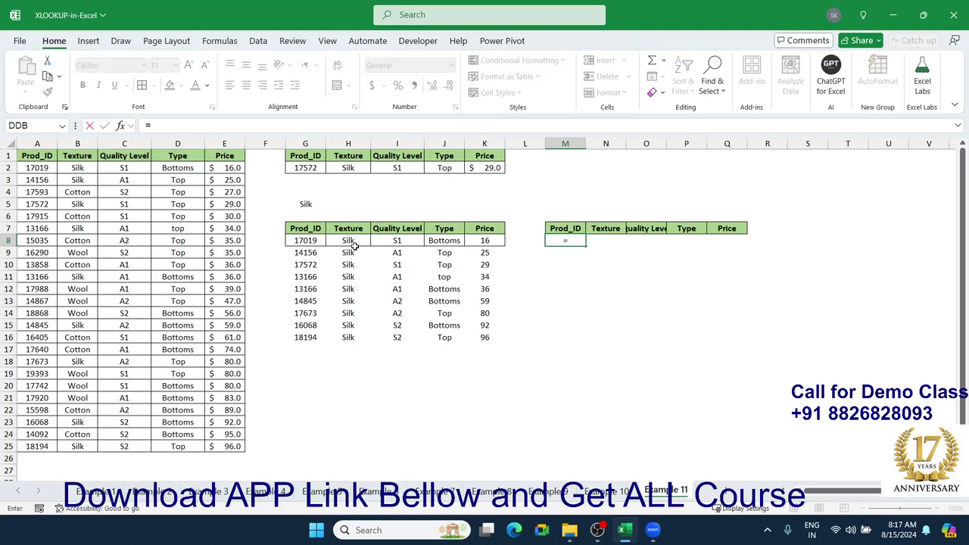
pyautogui.write('xl')
pyautogui.press('Tab')
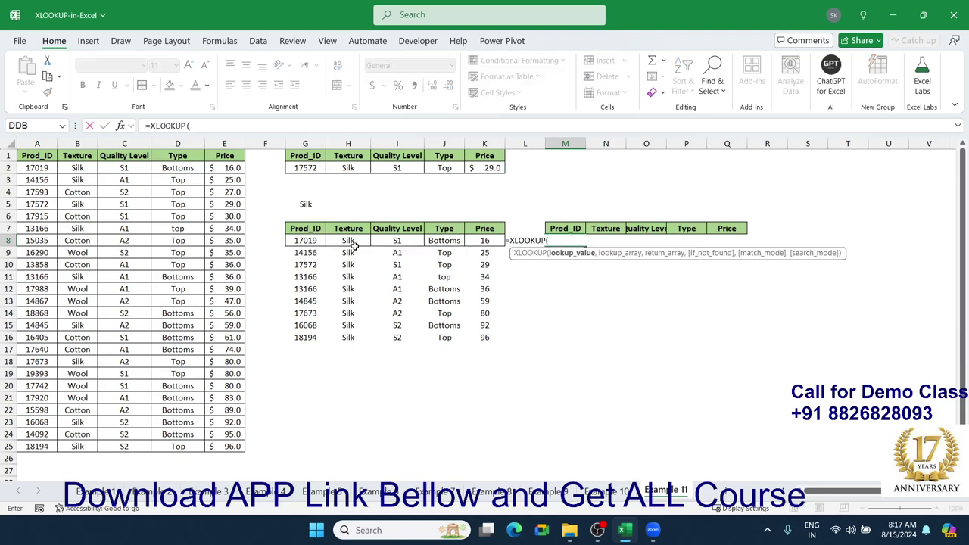
pyautogui.write('1,')
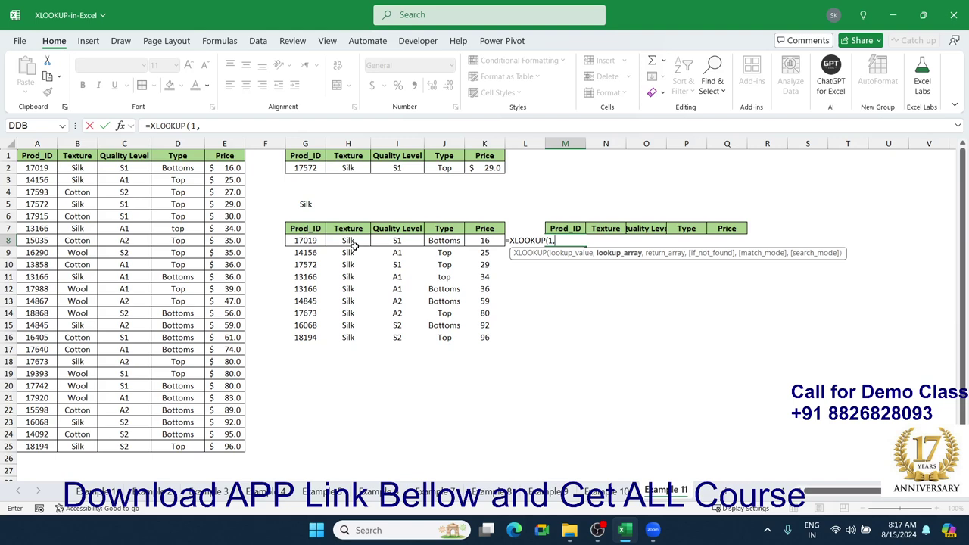
pyautogui.hotkey('ctrl', 'Left')
pyautogui.hotkey('ctrl', 'Left')
pyautogui.hotkey('ctrl', 'Left')
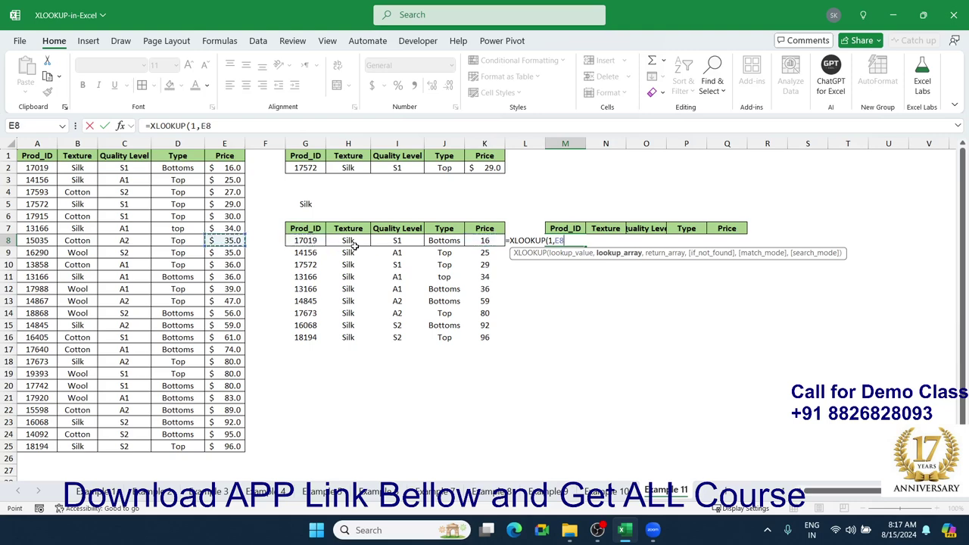
pyautogui.hotkey('ctrl', 'Left')
pyautogui.hotkey('ctrl', 'Right')
pyautogui.hotkey('ctrl', 'Left')
pyautogui.hotkey('ctrl', 'Up')
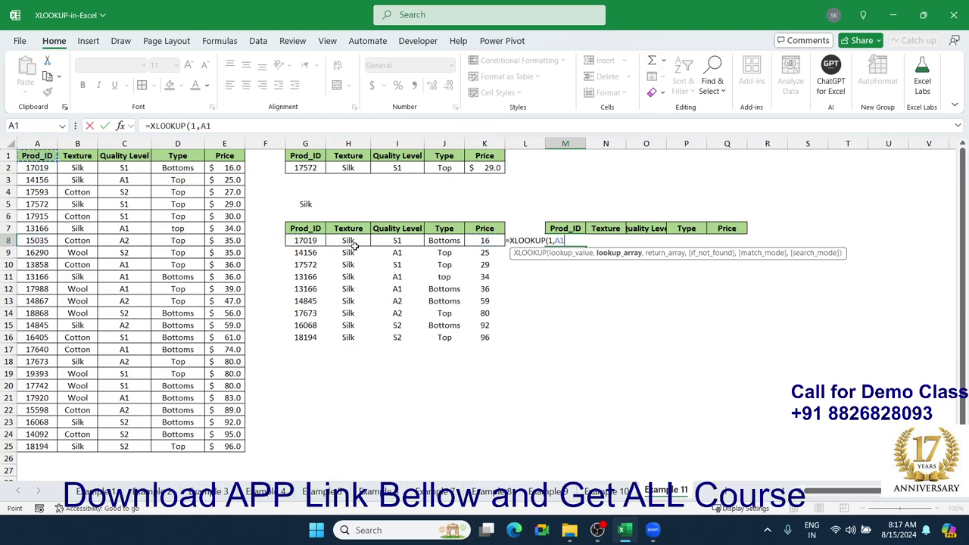
pyautogui.press('Right')
pyautogui.press('Down')
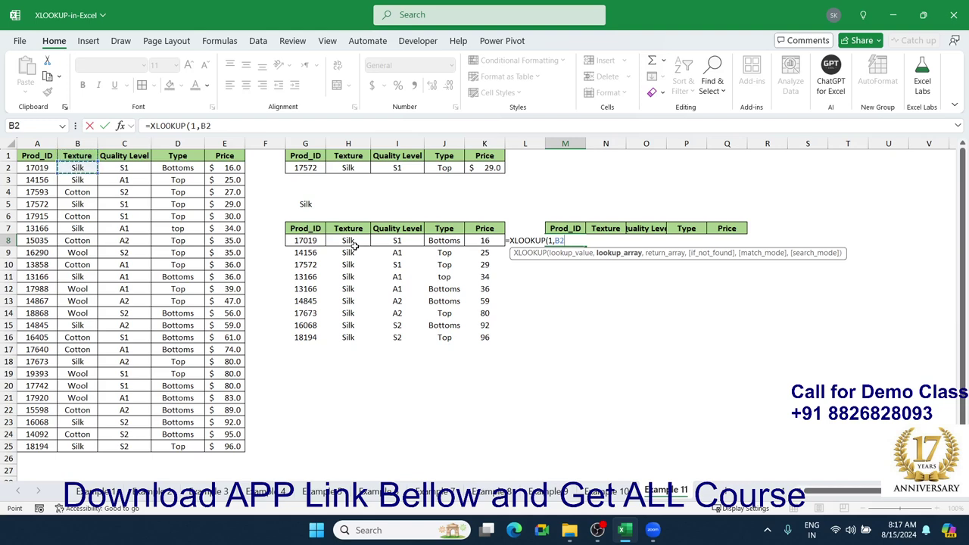
pyautogui.hotkey('ctrl', 'shift', 'Down')
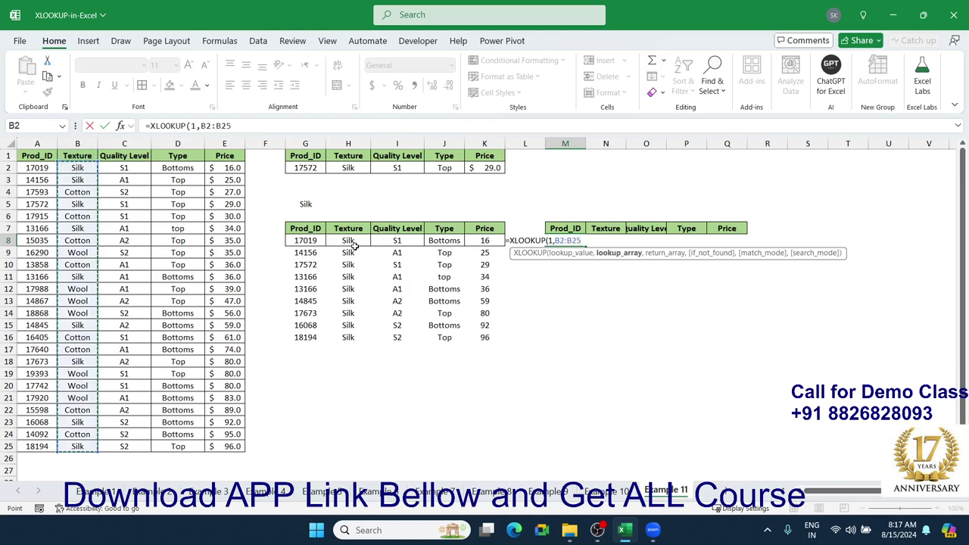
# Step: Compare B2:B25 against G5, return A2:E25 and enter the XLOOKUP, which shows #N/A
pyautogui.write('=')
pyautogui.press('Up')
pyautogui.press('Up')
pyautogui.press('Up')
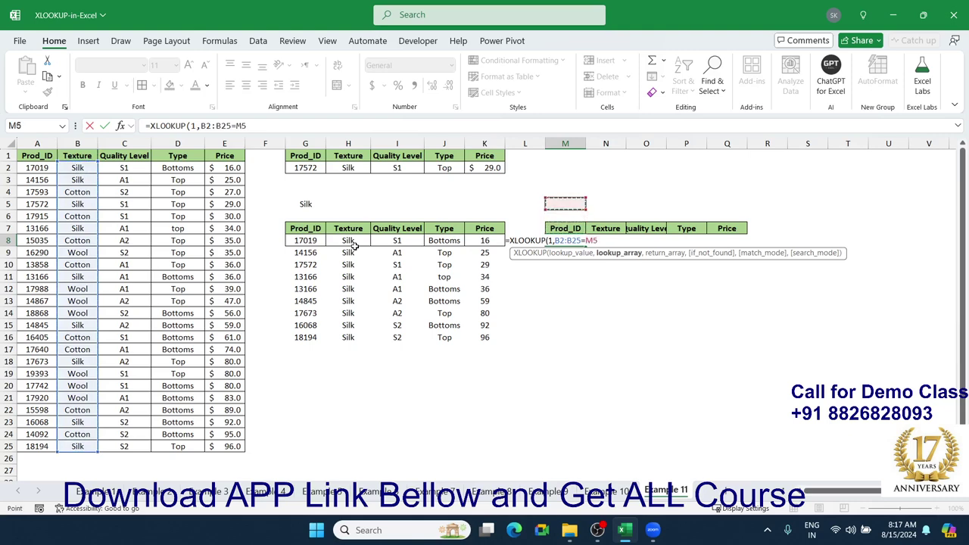
pyautogui.press('Left')
pyautogui.press('Left')
pyautogui.press('Left')
pyautogui.press('Left')
pyautogui.press('Left')
pyautogui.press('Left')
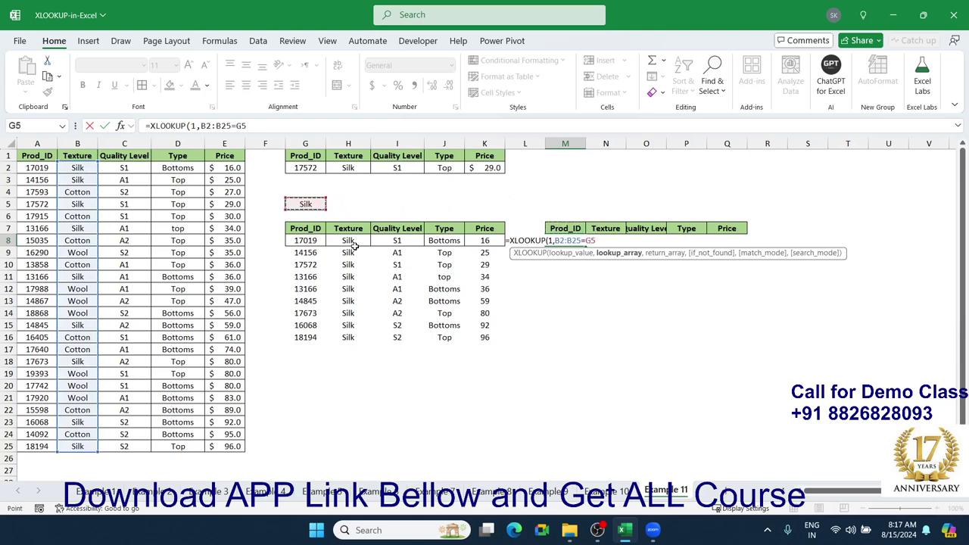
pyautogui.write(',')
pyautogui.press('Left')
pyautogui.press('Left')
pyautogui.press('Left')
pyautogui.press('Left')
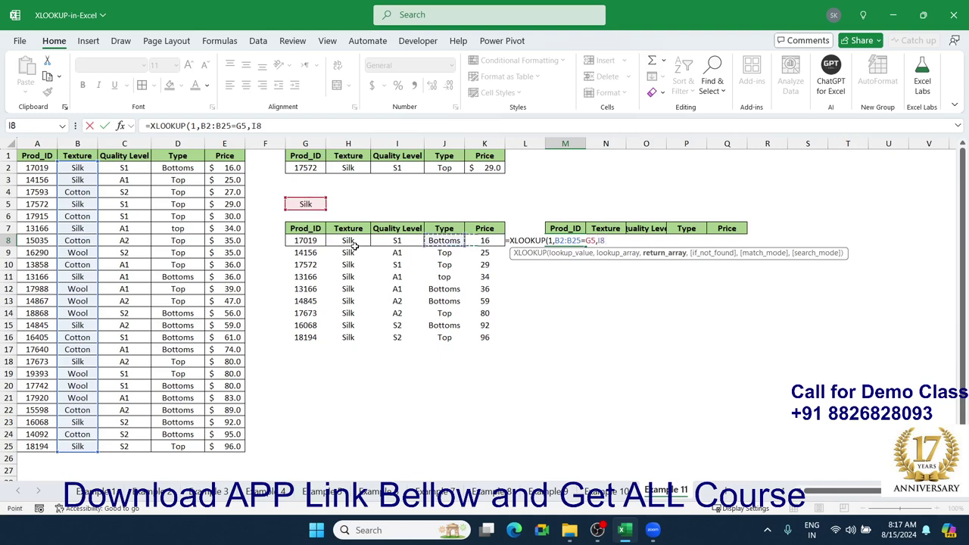
pyautogui.press('Left')
pyautogui.press('Left')
pyautogui.press('Left')
pyautogui.press('Left')
pyautogui.press('Left')
pyautogui.press('Left')
pyautogui.press('Left')
pyautogui.press('Left')
pyautogui.press('Up')
pyautogui.press('Up')
pyautogui.press('Up')
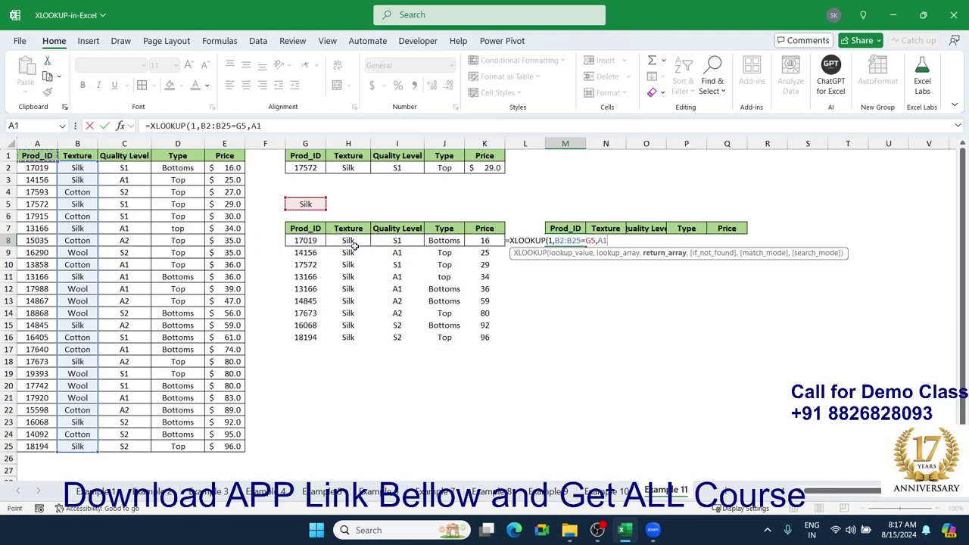
pyautogui.press('Down')
pyautogui.hotkey('ctrl', 'shift', 'Right')
pyautogui.hotkey('ctrl', 'shift', 'Down')
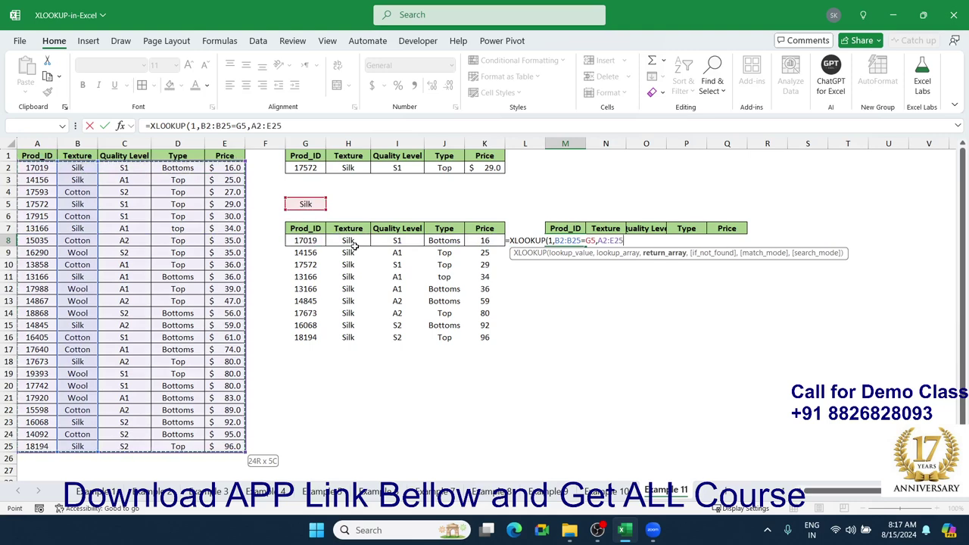
pyautogui.press('Return')
pyautogui.press('Up')
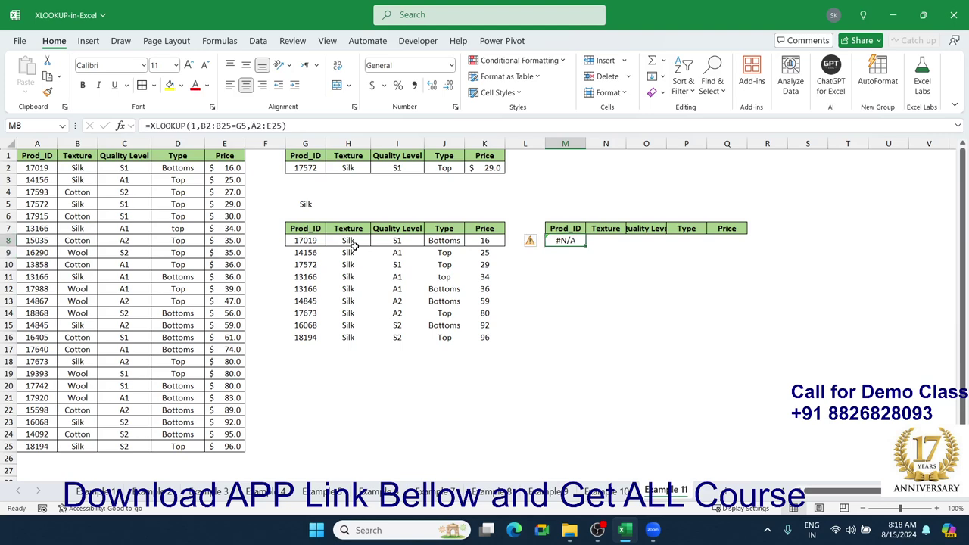
# Step: Enter the XLOOKUP as an array over M8:Q16 with TRUE as the lookup value
pyautogui.moveTo(575, 242); pyautogui.dragTo(712, 338)
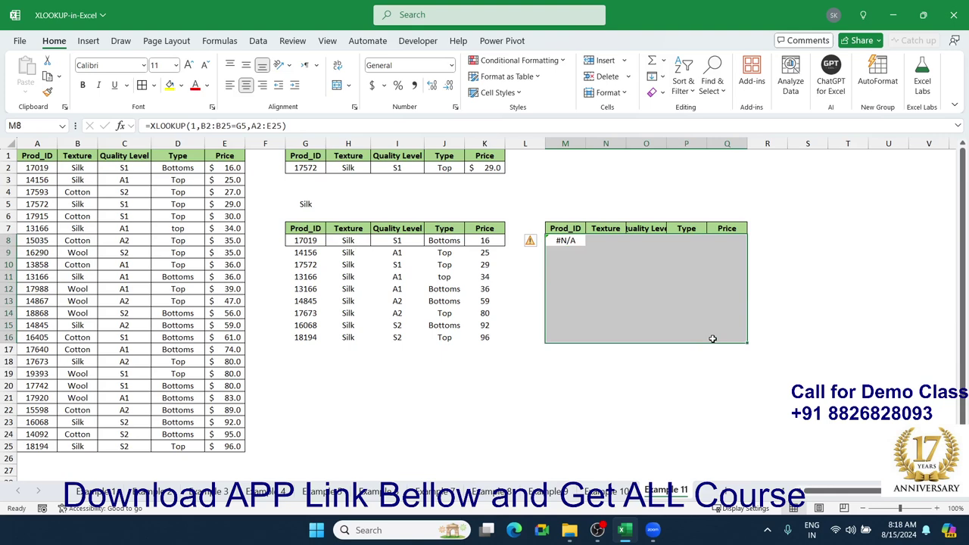
pyautogui.press('F2')
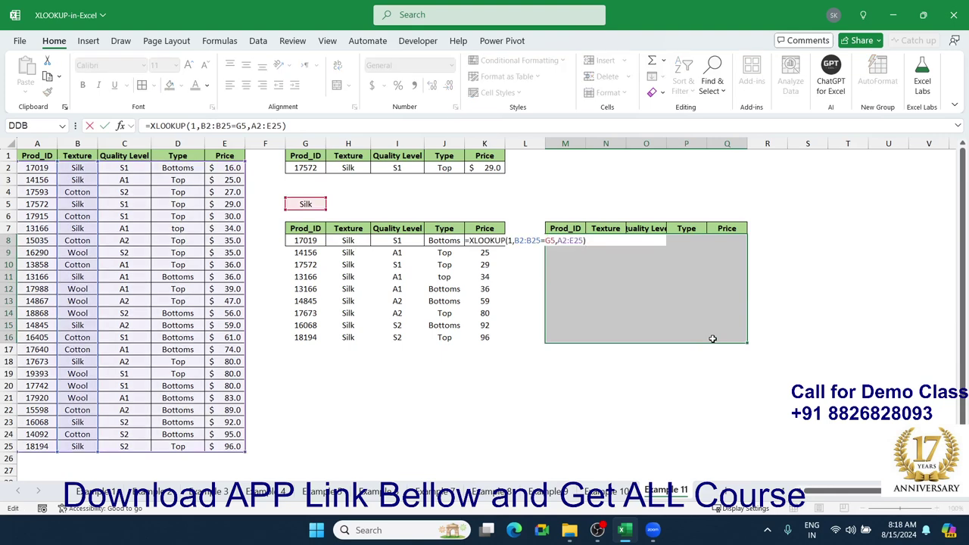
pyautogui.hotkey('ctrl', 'shift', 'Return')
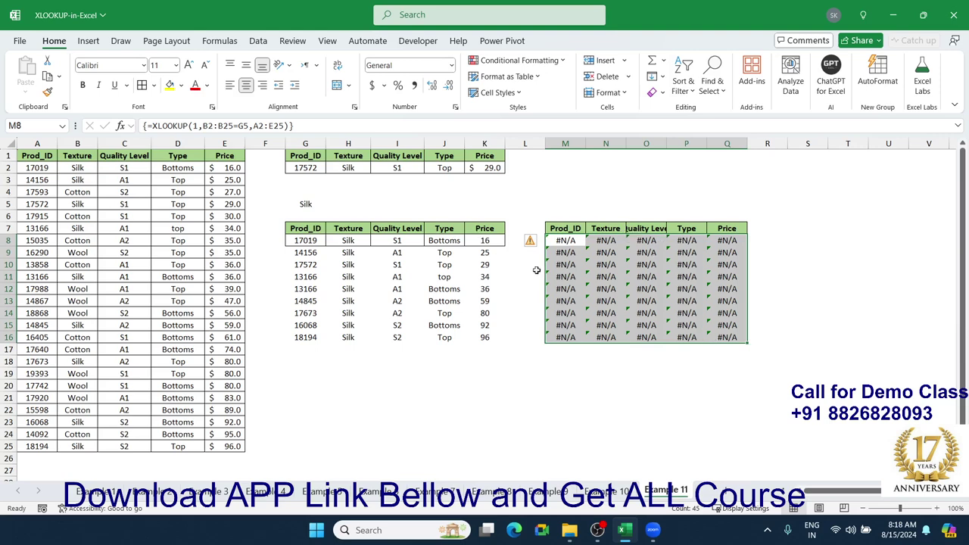
pyautogui.click(197, 127)
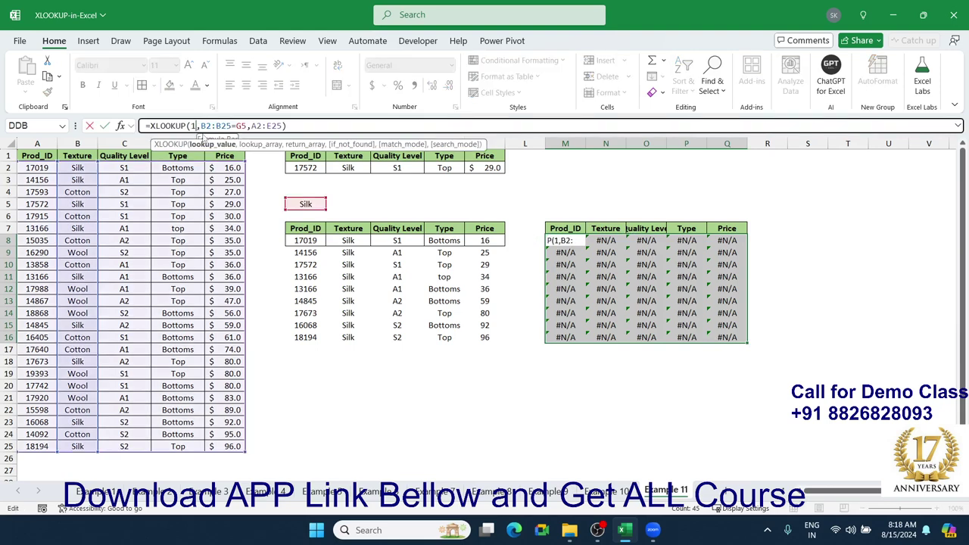
pyautogui.press('BackSpace')
pyautogui.write('t')
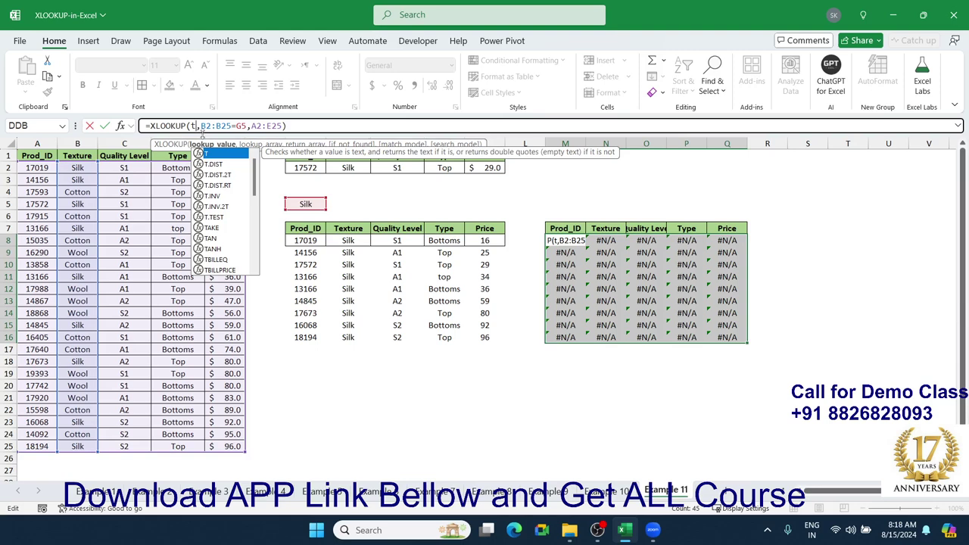
pyautogui.write('rue')
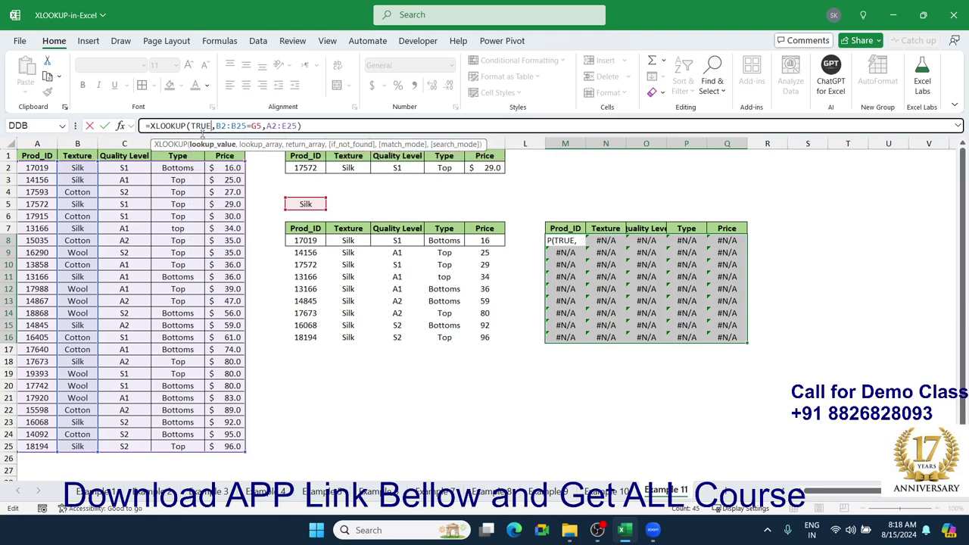
pyautogui.hotkey('ctrl', 'shift', 'Return')
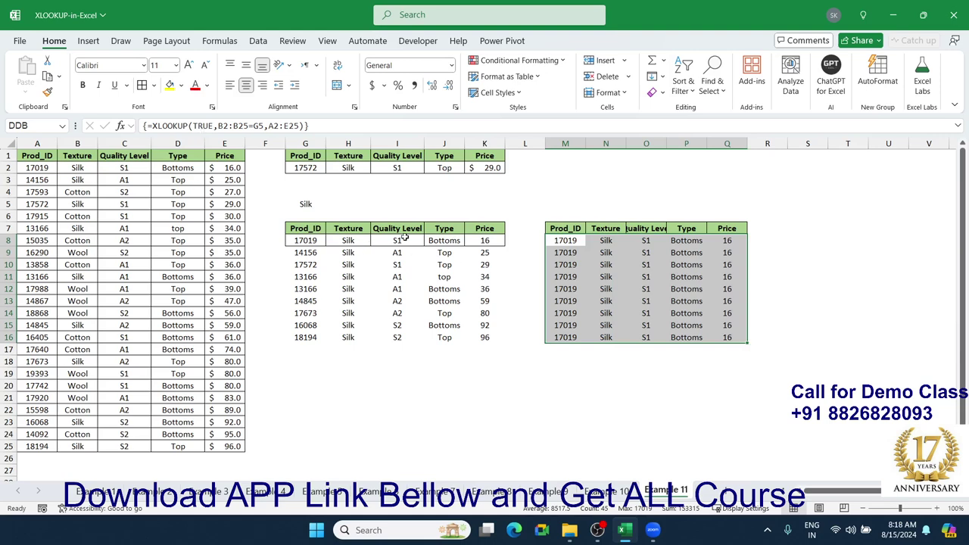
# Step: Compare the XLOOKUP rows with the FILTER results and undo the nine-row array output
pyautogui.moveTo(313, 243); pyautogui.dragTo(484, 241)
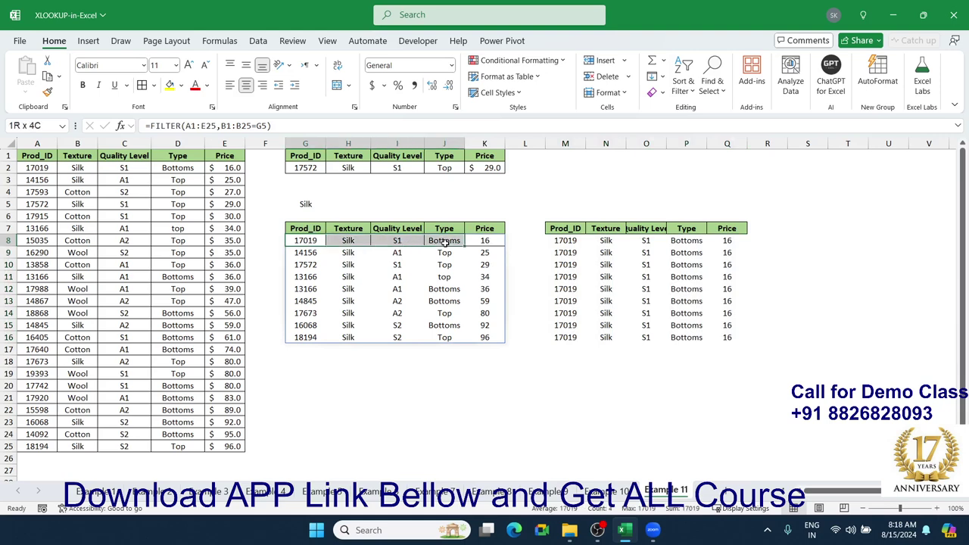
pyautogui.click(406, 271)
pyautogui.click(566, 242)
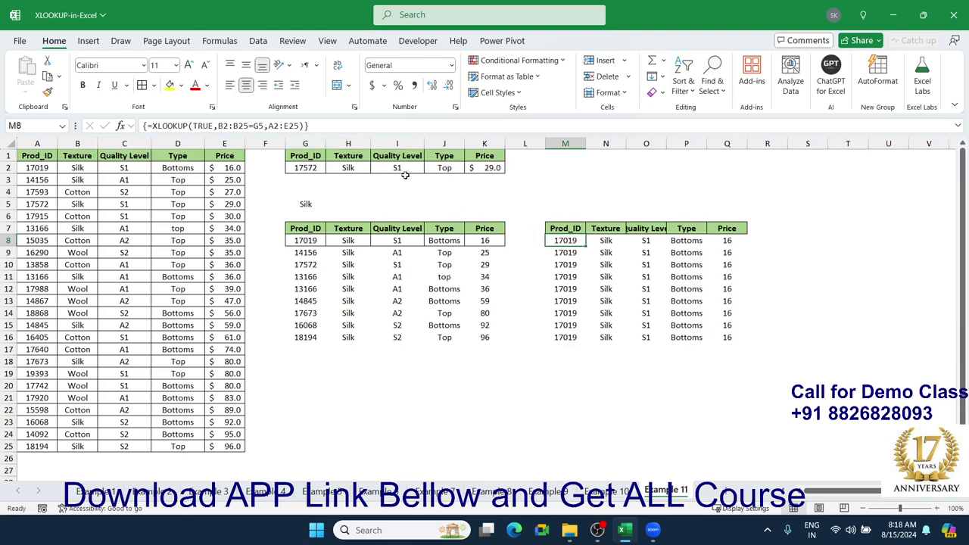
pyautogui.click(566, 253)
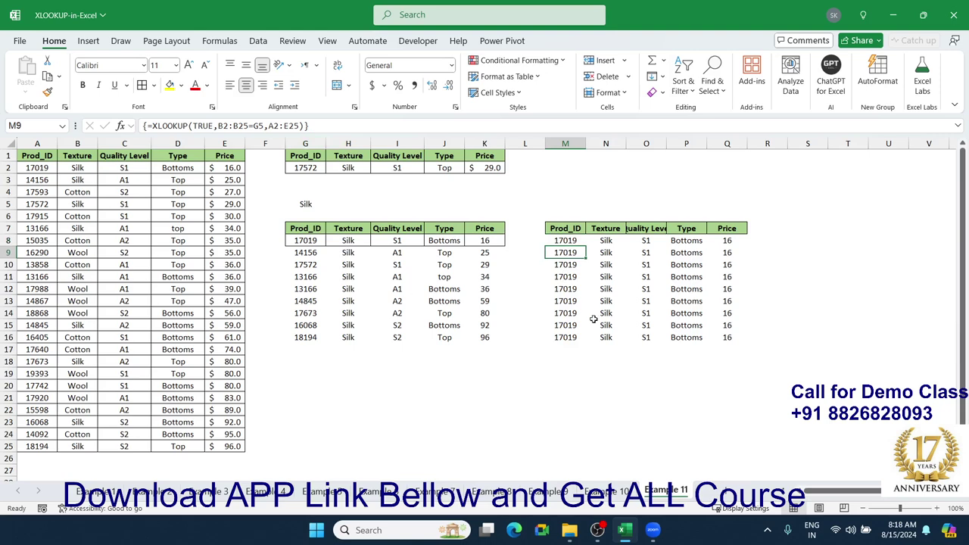
pyautogui.click(566, 240)
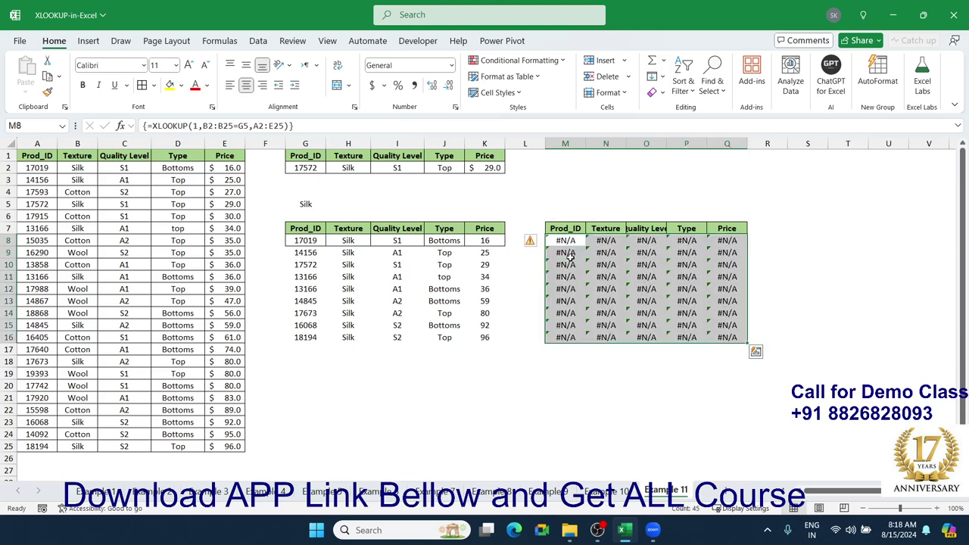
pyautogui.hotkey('ctrl', 'z')
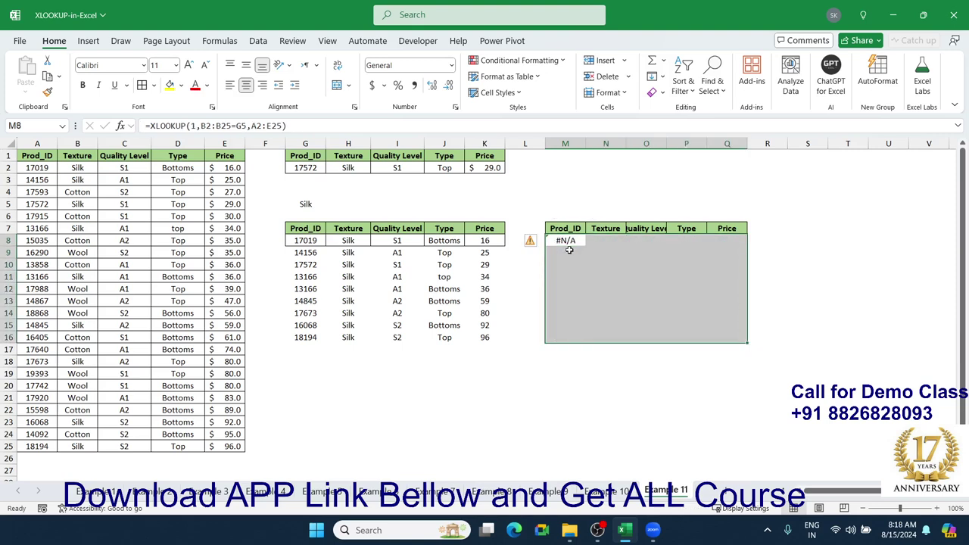
# Step: Re-enter the XLOOKUP as an array formula limited to M8:Q8
pyautogui.moveTo(566, 240); pyautogui.dragTo(719, 243)
pyautogui.press('F2')
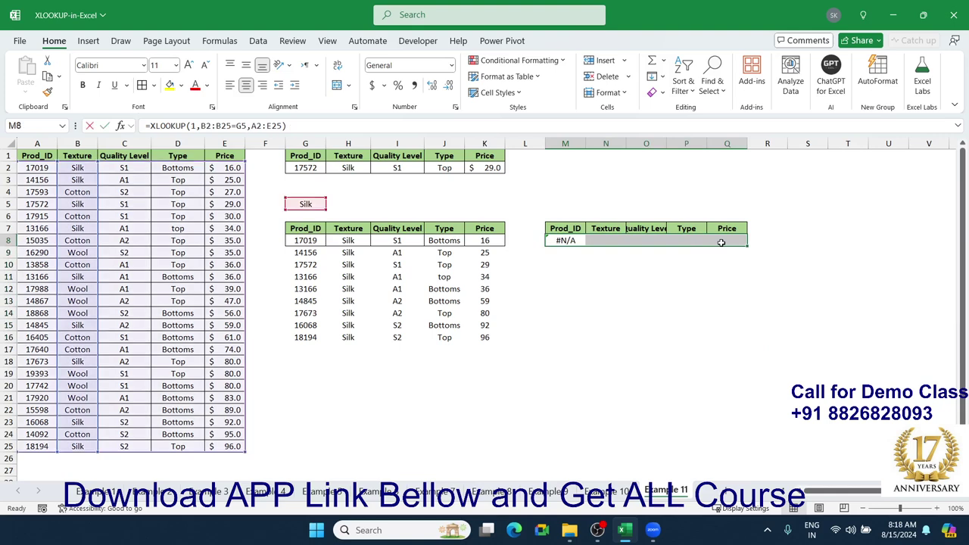
pyautogui.hotkey('ctrl', 'shift', 'Return')
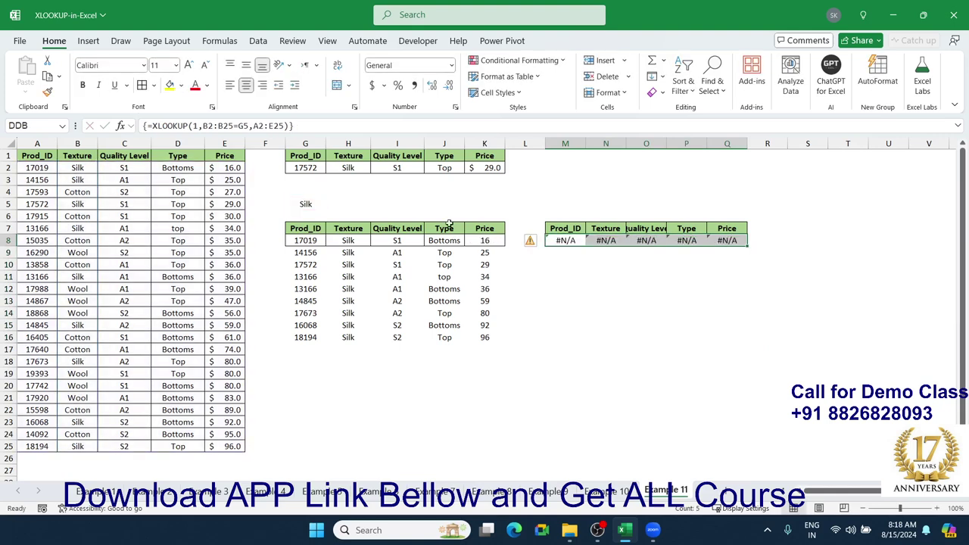
pyautogui.click(195, 126)
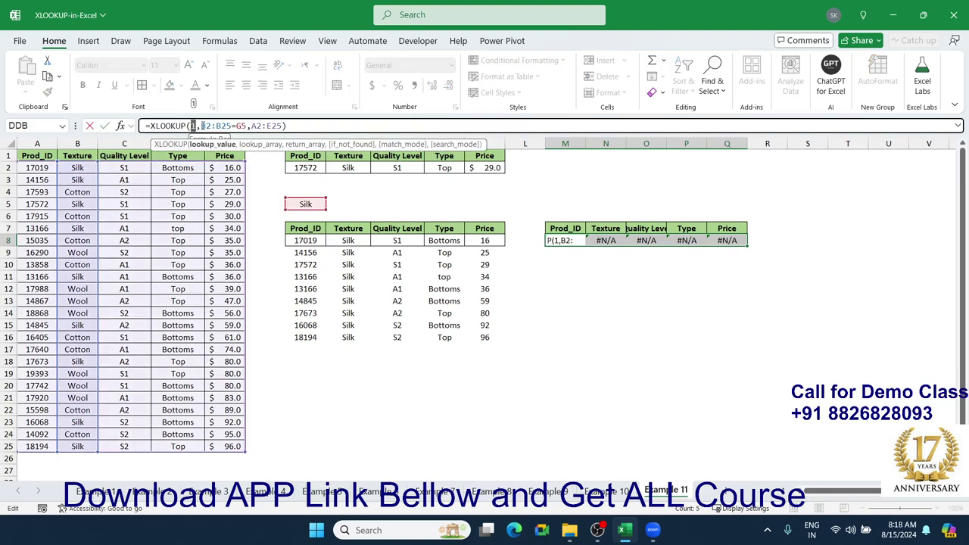
pyautogui.write('trye')
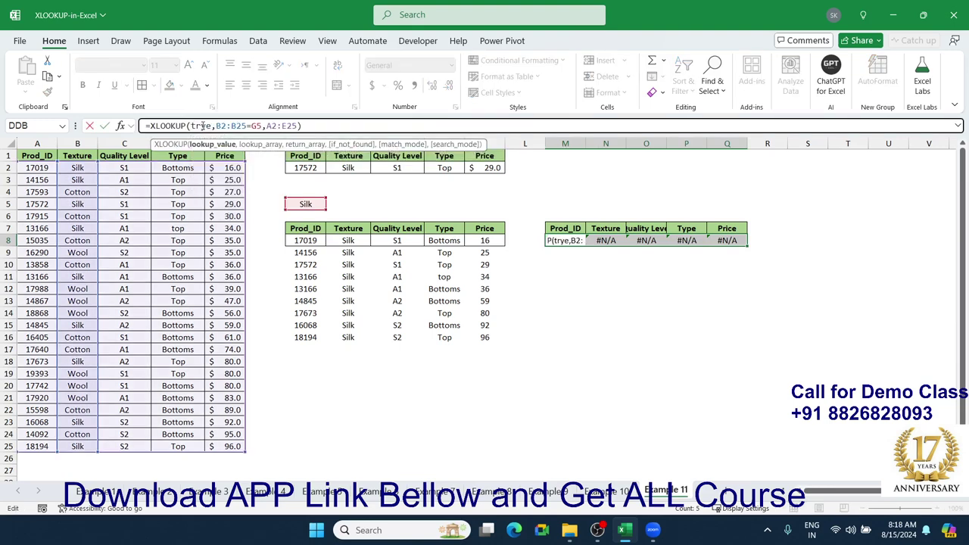
pyautogui.press('Return')
pyautogui.press('Return')
pyautogui.hotkey('ctrl', 'shift', 'Return')
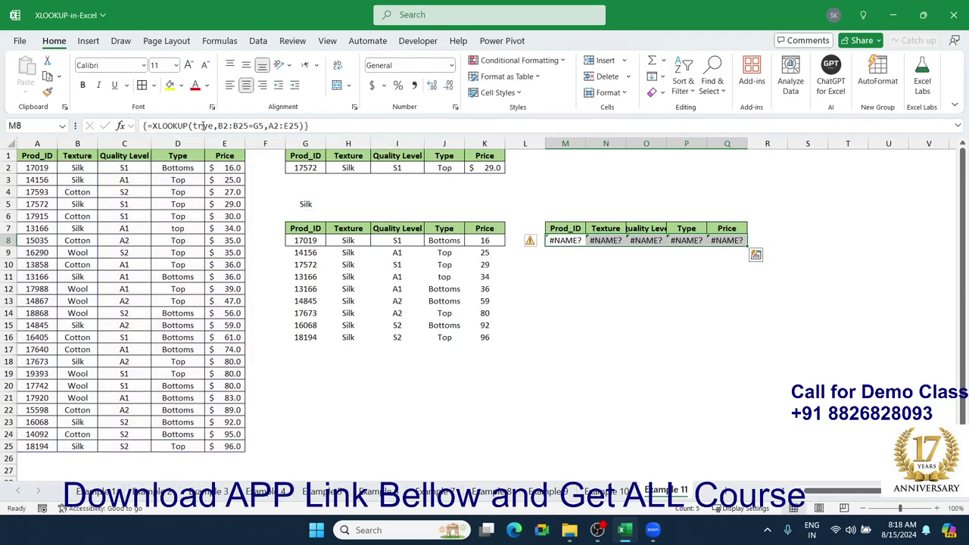
# Step: Correct the misspelled lookup value to TRUE and commit the array formula
pyautogui.click(203, 125)
pyautogui.doubleClick(203, 126)
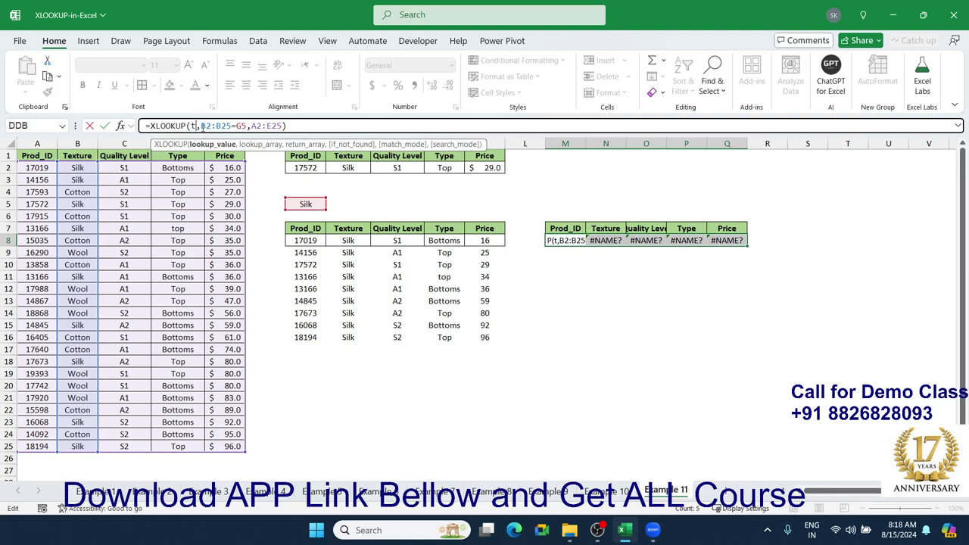
pyautogui.write('true')
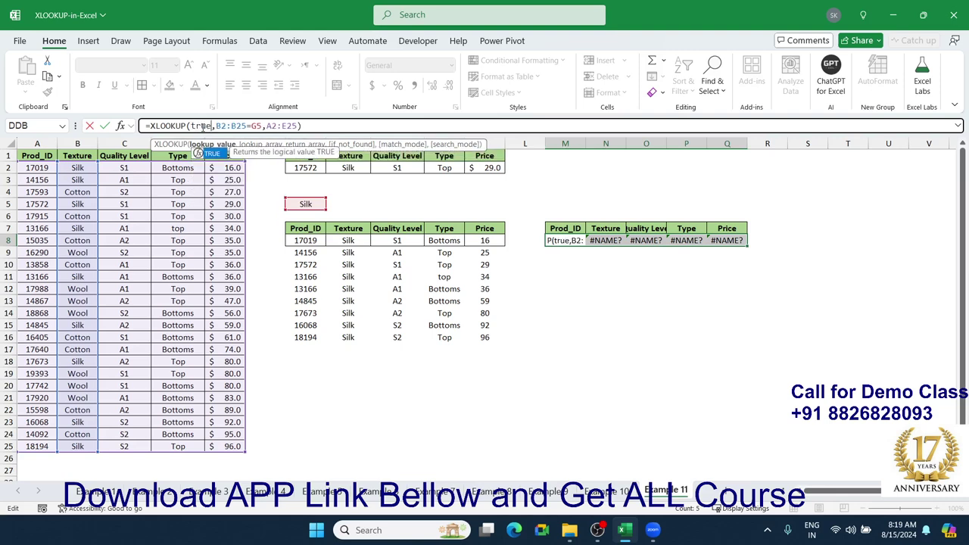
pyautogui.press('Return')
pyautogui.press('Return')
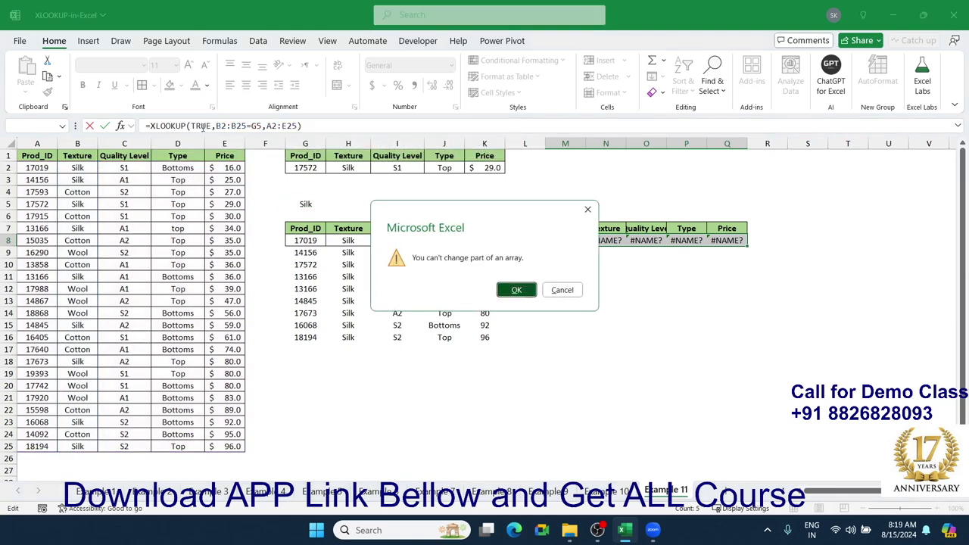
pyautogui.hotkey('ctrl', 'shift', 'Return')
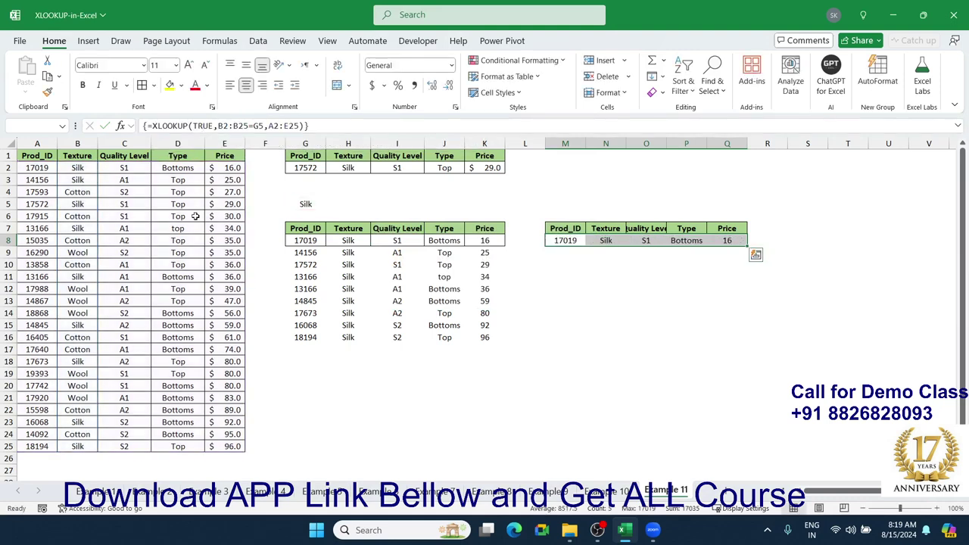
pyautogui.click(343, 204)
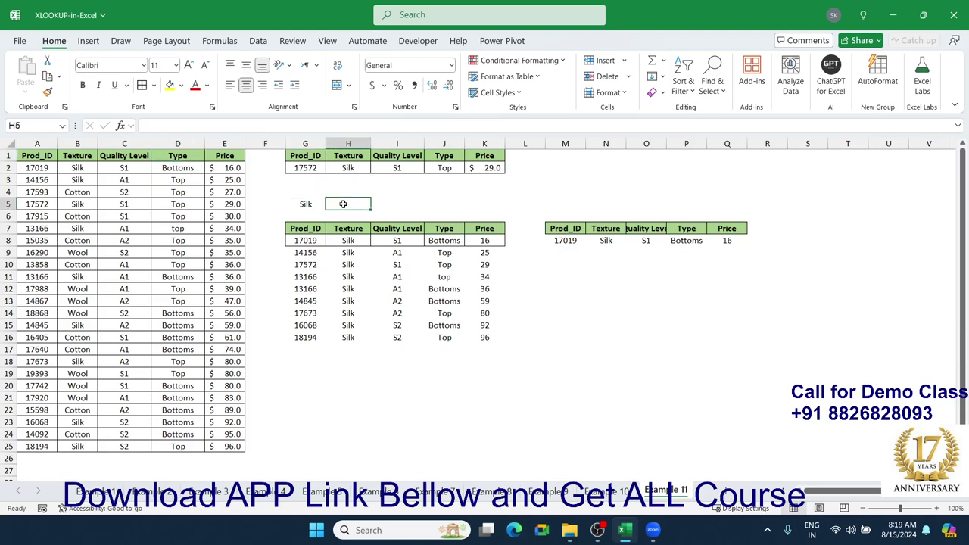
# Step: Enter A1 in H5 as the quality criterion
pyautogui.click(133, 155)
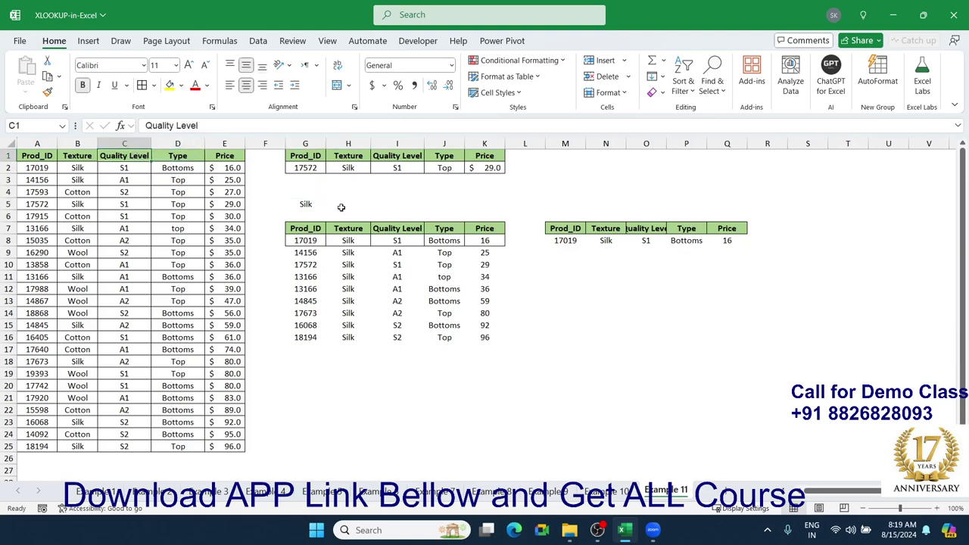
pyautogui.click(340, 205)
pyautogui.write('A')
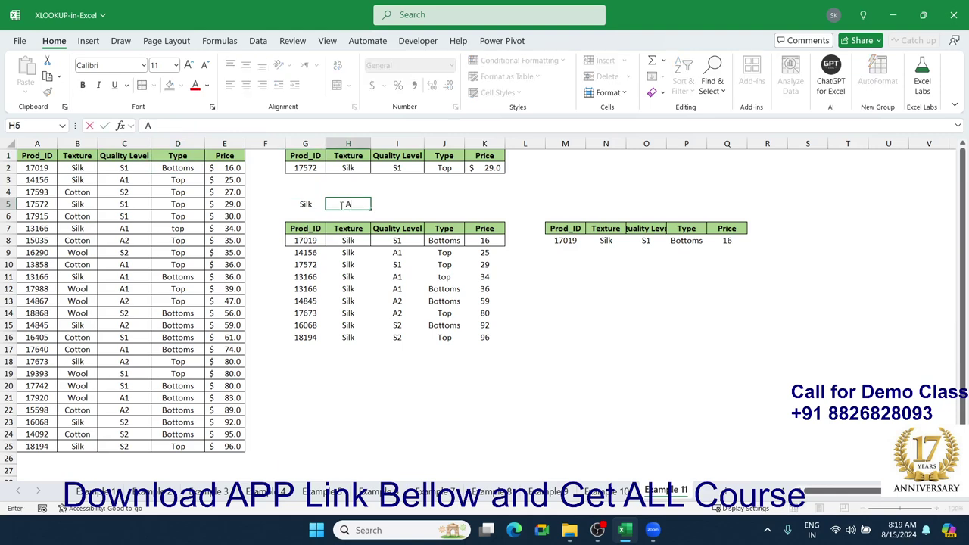
pyautogui.write('1')
pyautogui.click(388, 243)
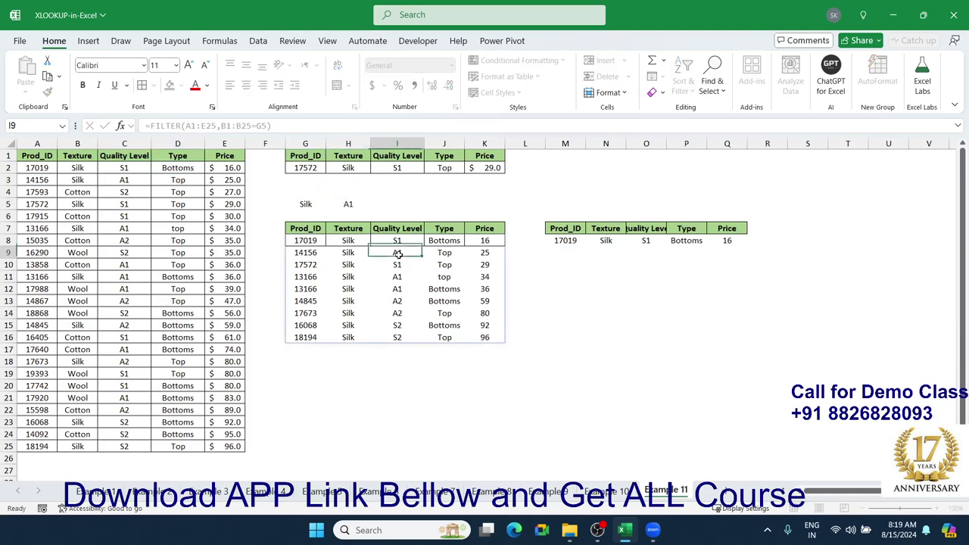
# Step: Edit G8's FILTER to wrap the Texture condition in parentheses followed by *
pyautogui.click(312, 241)
pyautogui.doubleClick(311, 241)
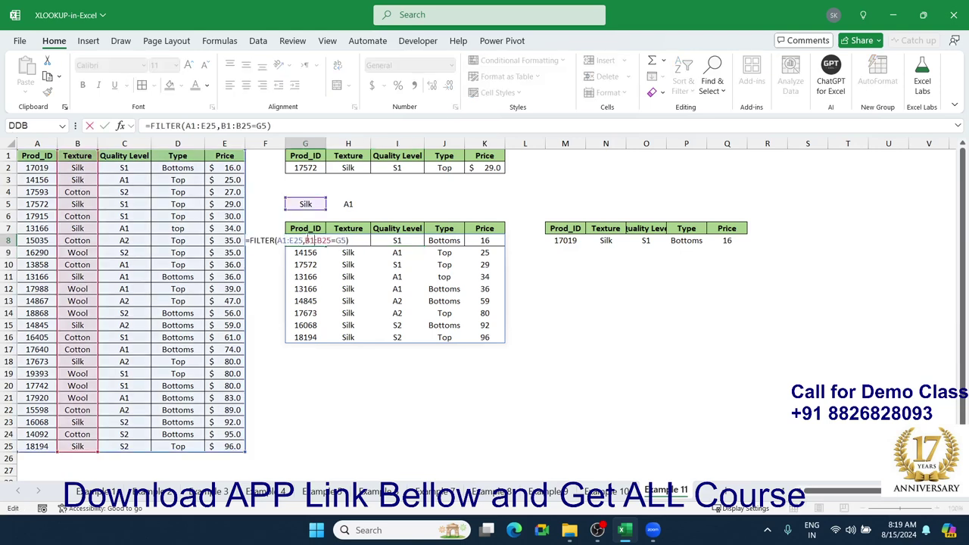
pyautogui.click(280, 128)
pyautogui.press('BackSpace')
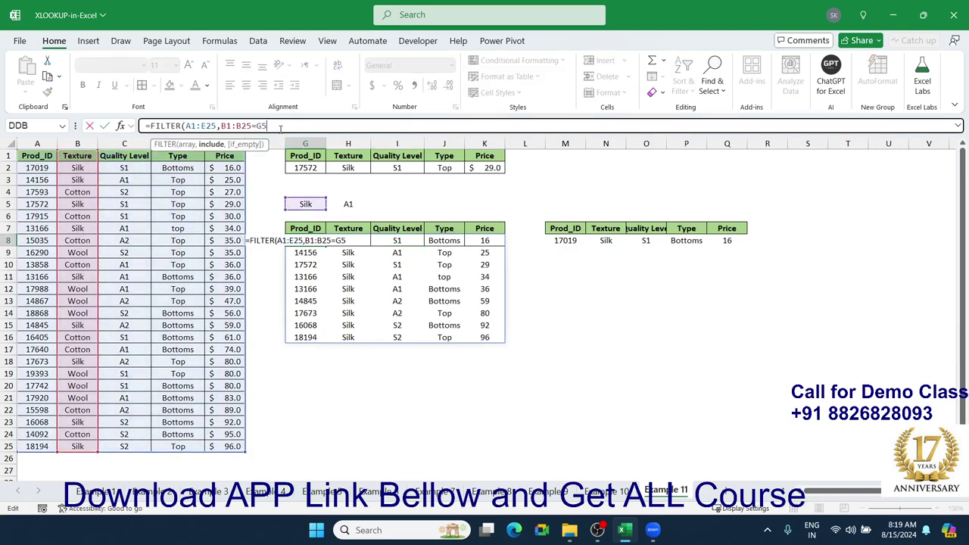
pyautogui.press('Left')
pyautogui.press('Left')
pyautogui.press('Left')
pyautogui.write('(')
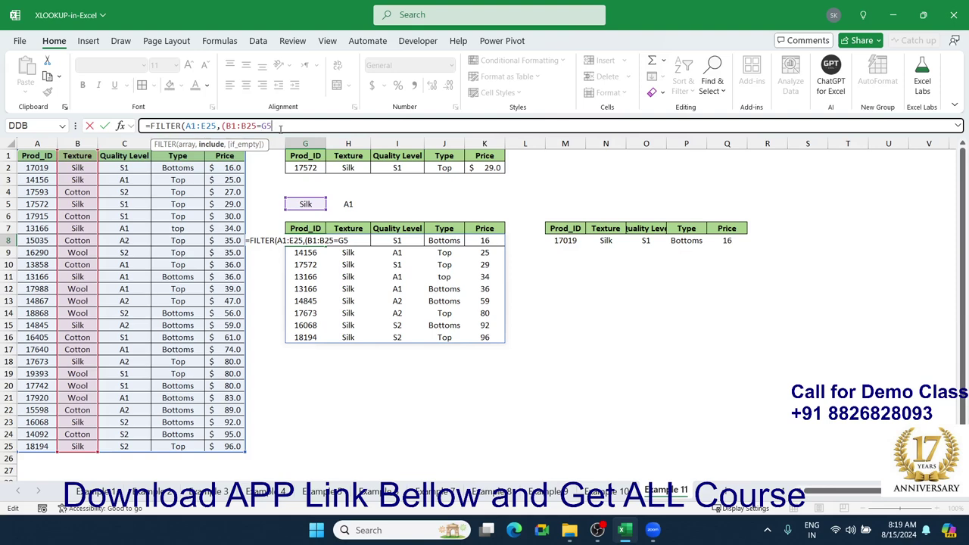
pyautogui.write(')*')
# Step: Add the (C1:C25=H5) condition, enter the formula and accept the parenthesis correction
pyautogui.click(132, 155)
pyautogui.hotkey('ctrl', 'shift', 'Down')
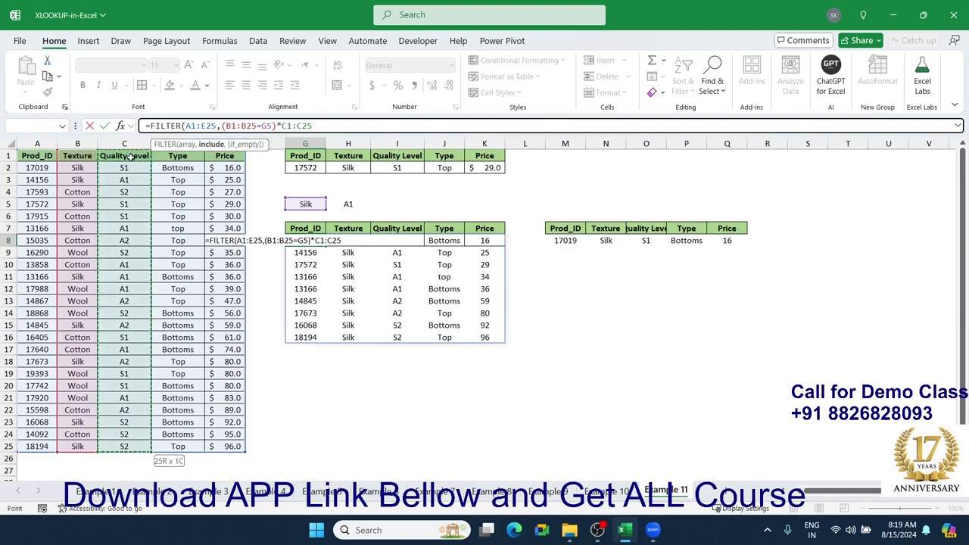
pyautogui.write('=')
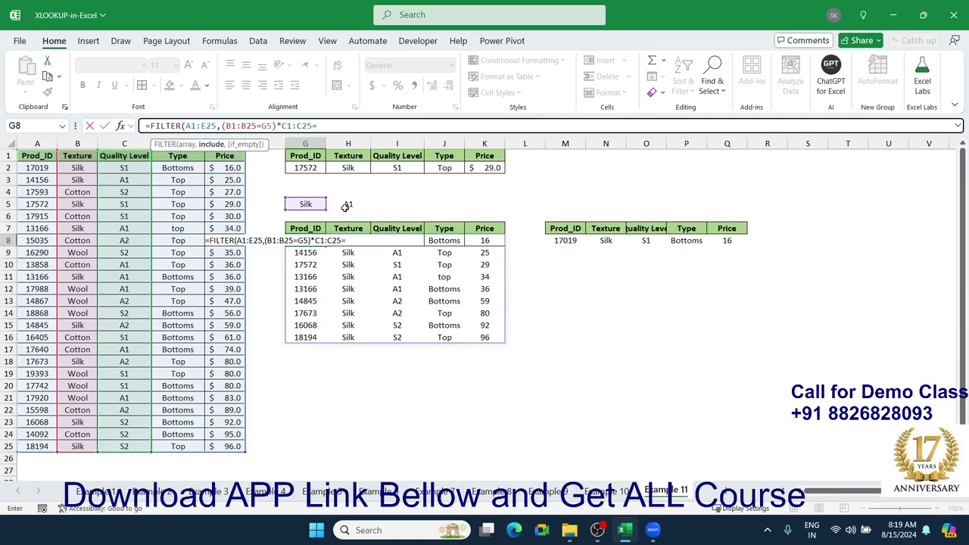
pyautogui.click(348, 205)
pyautogui.click(286, 127)
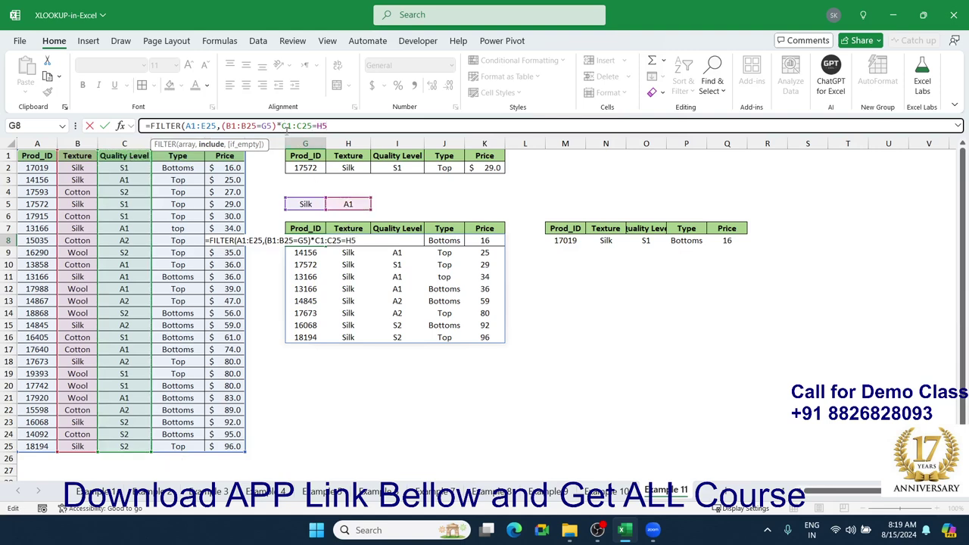
pyautogui.write('(')
pyautogui.write(')')
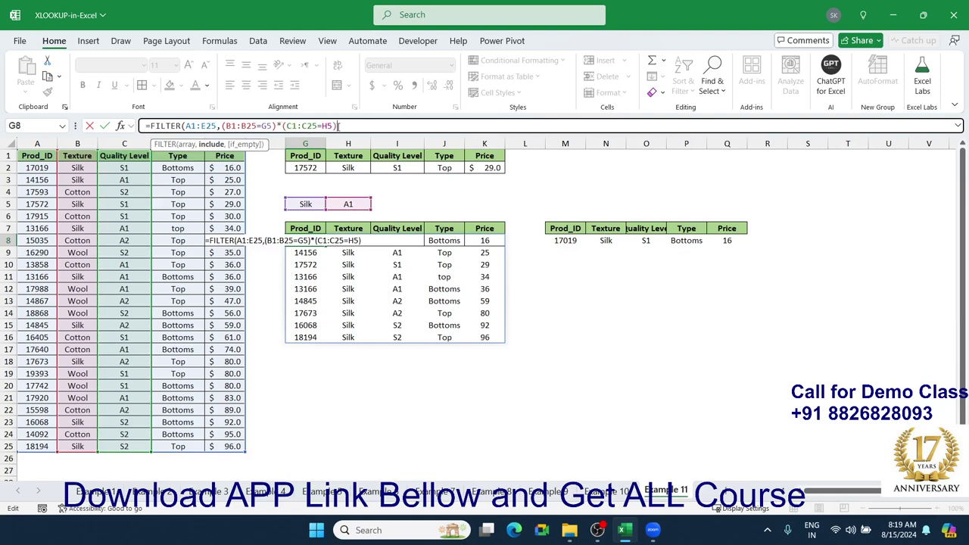
pyautogui.press('Return')
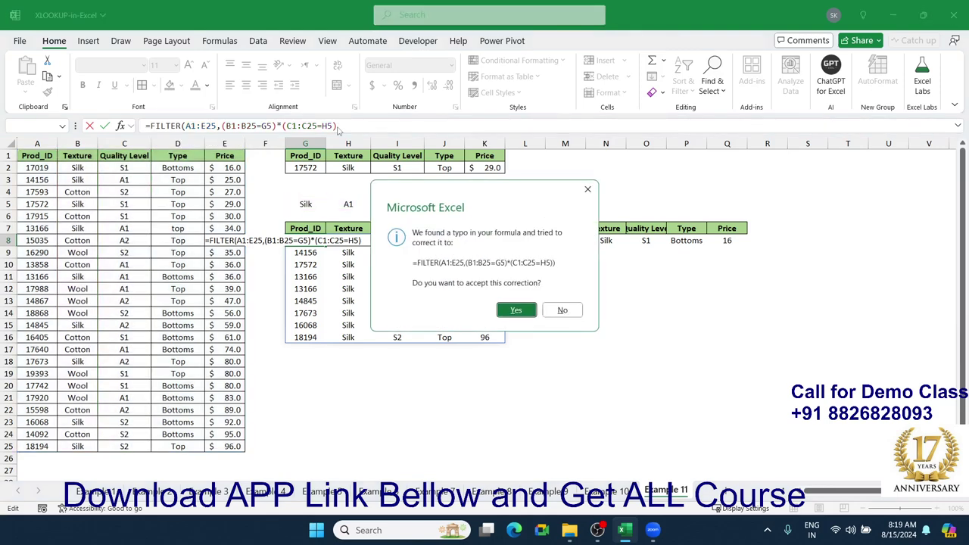
pyautogui.press('Return')
pyautogui.press('Up')
pyautogui.press('Right')
pyautogui.press('Right')
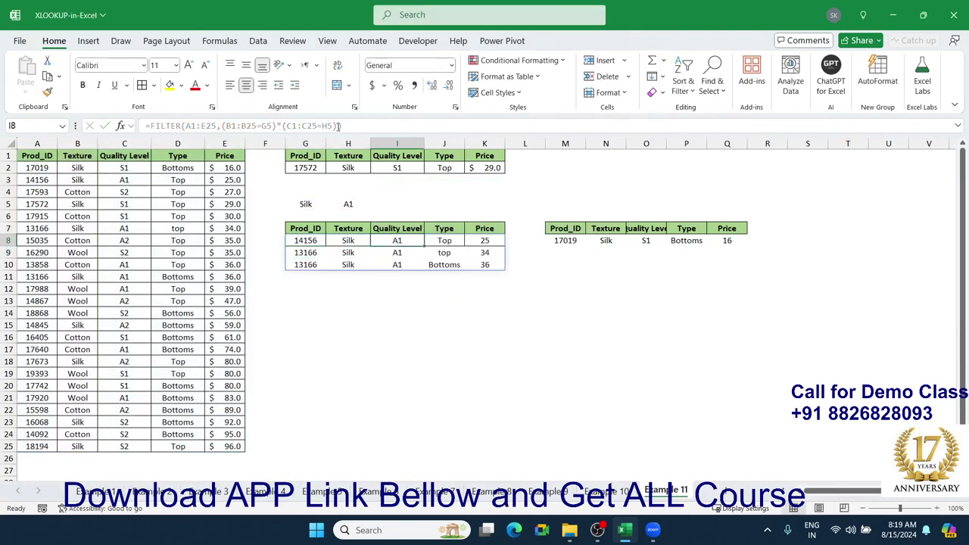
pyautogui.press('Right')
pyautogui.press('Right')
pyautogui.press('Right')
pyautogui.press('Right')
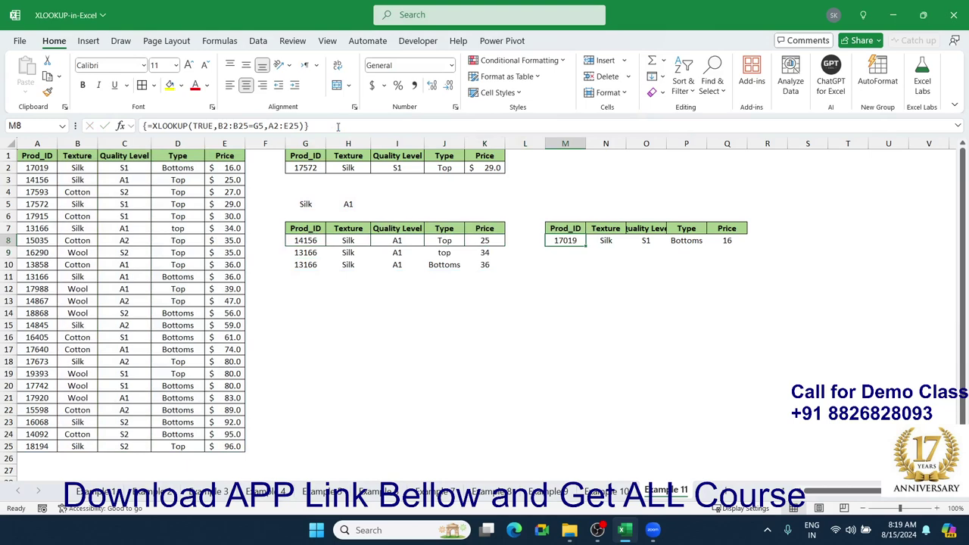
# Step: Change M8's XLOOKUP criteria to (B2:B25=G5)*(C2:C25=H5) and commit it as an array
pyautogui.click(337, 126)
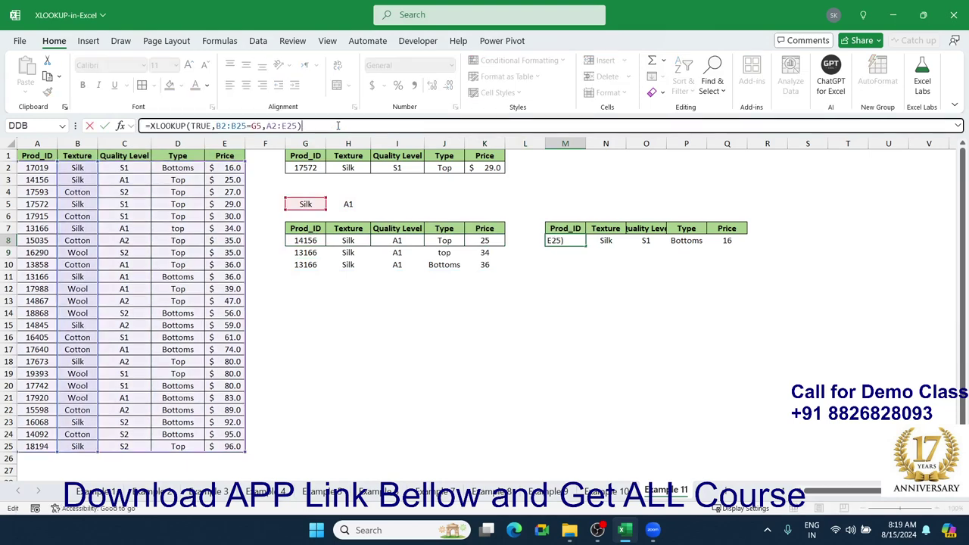
pyautogui.click(218, 125)
pyautogui.press('BackSpace')
pyautogui.write('B')
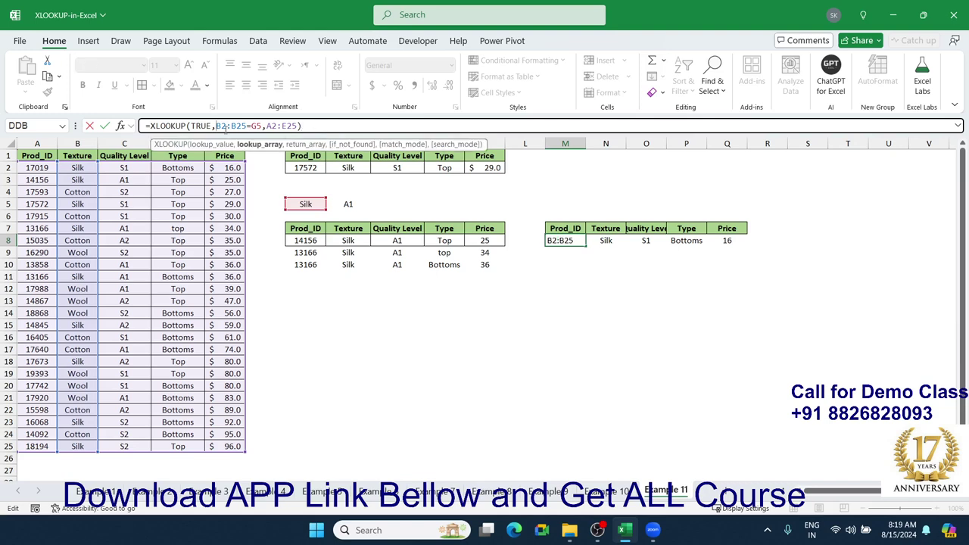
pyautogui.write('(')
pyautogui.click(266, 126)
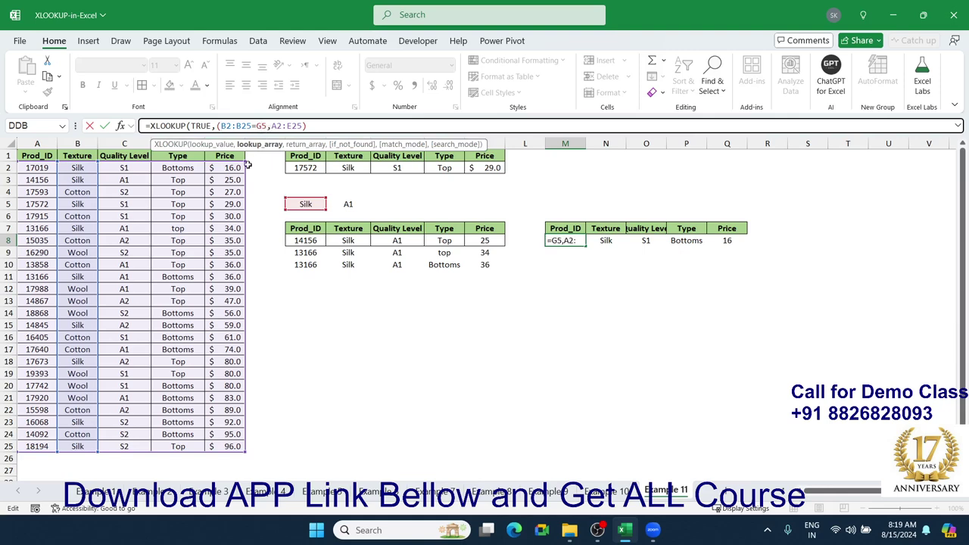
pyautogui.write(')')
pyautogui.write('*')
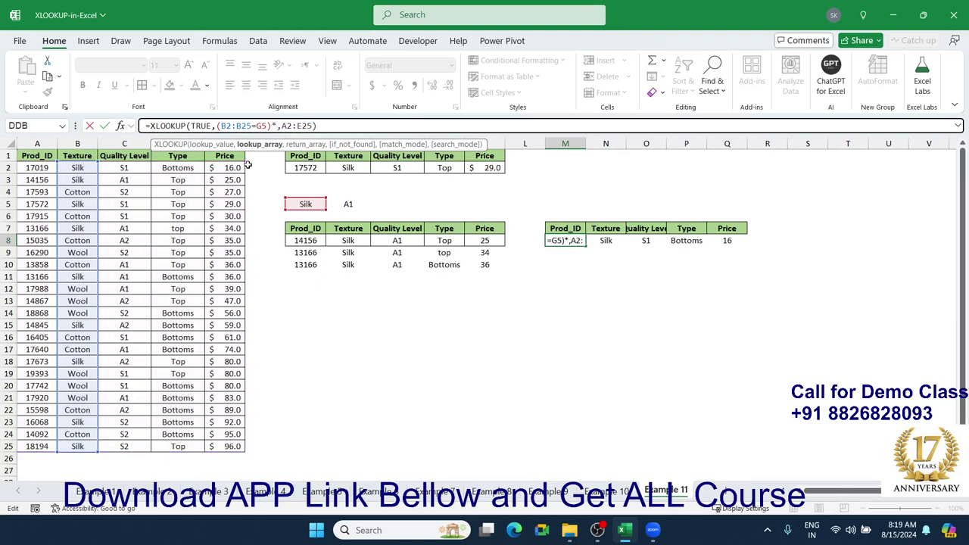
pyautogui.write('(')
pyautogui.click(130, 170)
pyautogui.hotkey('ctrl', 'shift', 'Down')
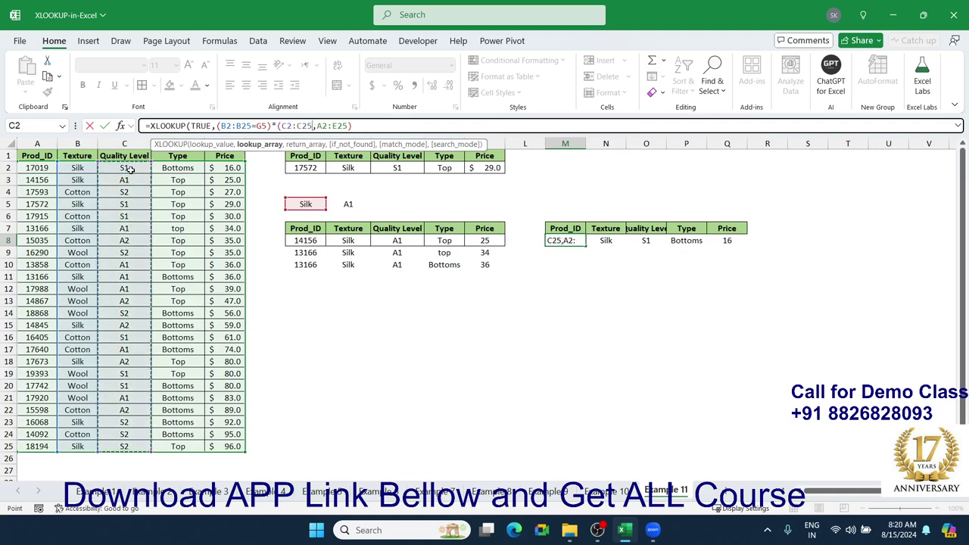
pyautogui.write('=')
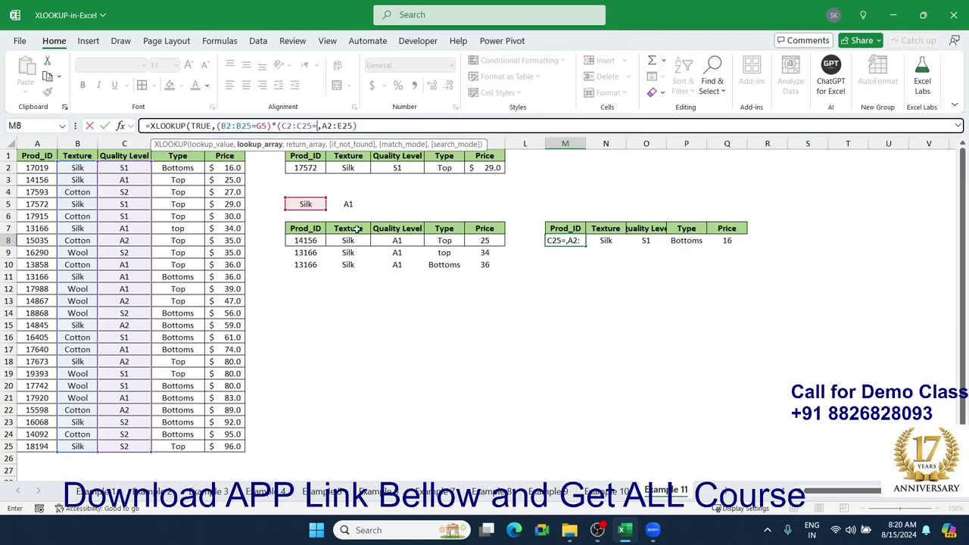
pyautogui.click(350, 206)
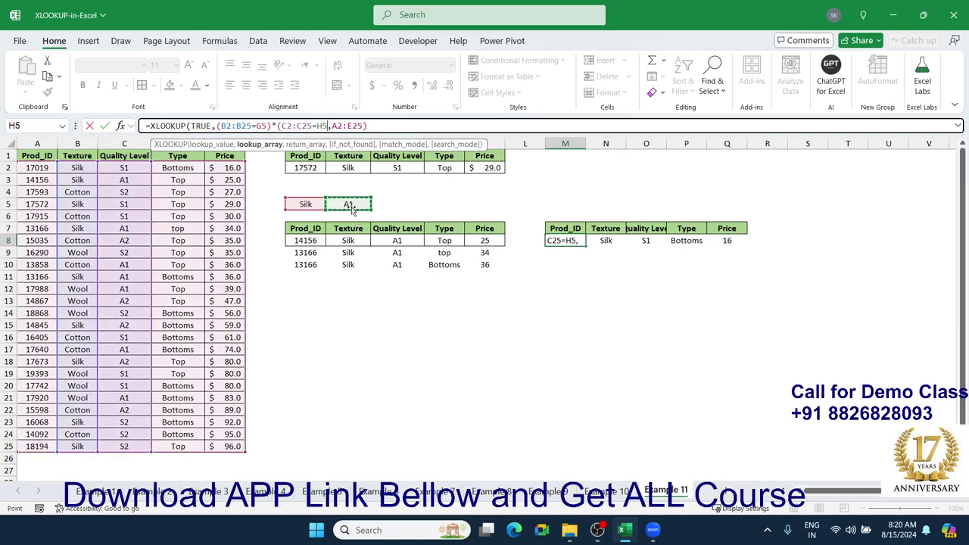
pyautogui.write(')')
pyautogui.hotkey('ctrl', 'shift', 'Return')
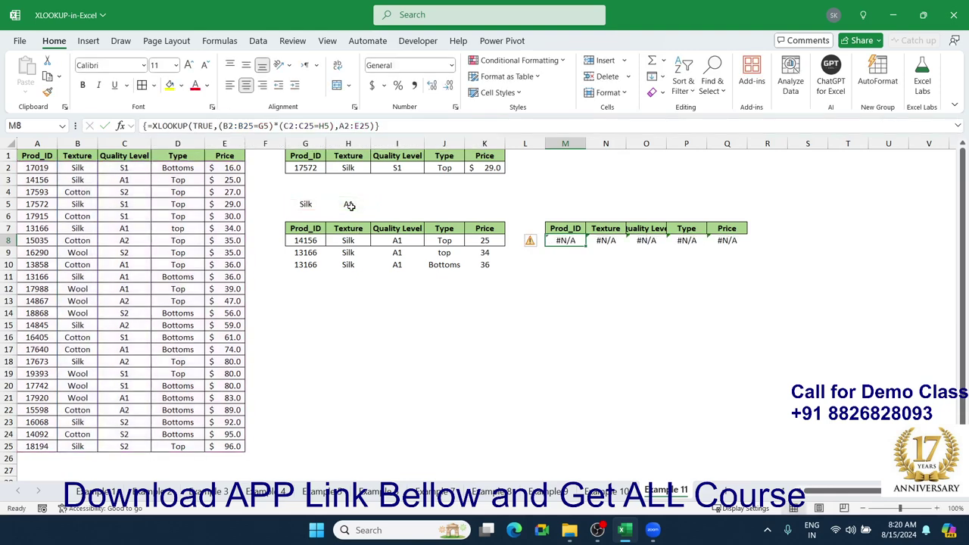
# Step: Replace the TRUE lookup value with 1 and recommit the array formula
pyautogui.doubleClick(199, 126)
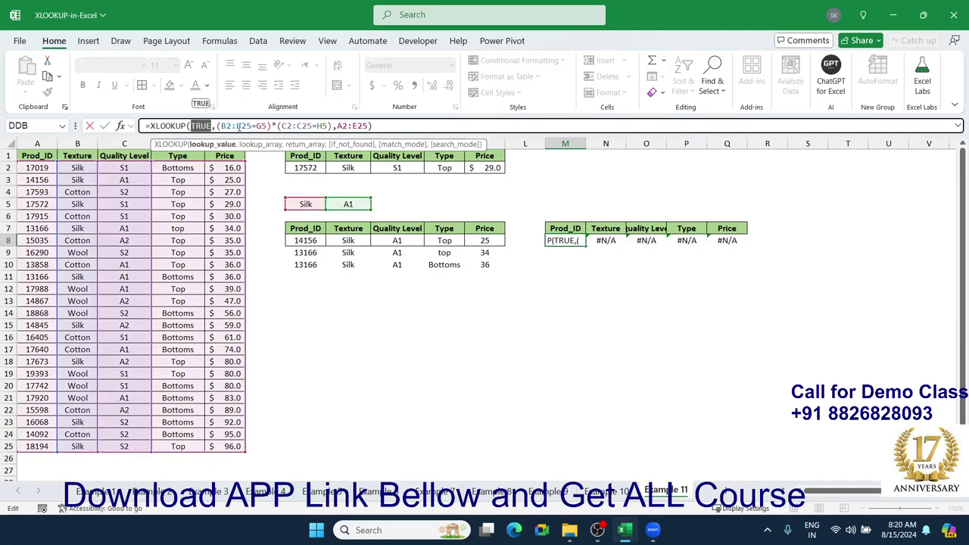
pyautogui.moveTo(217, 125); pyautogui.dragTo(329, 126)
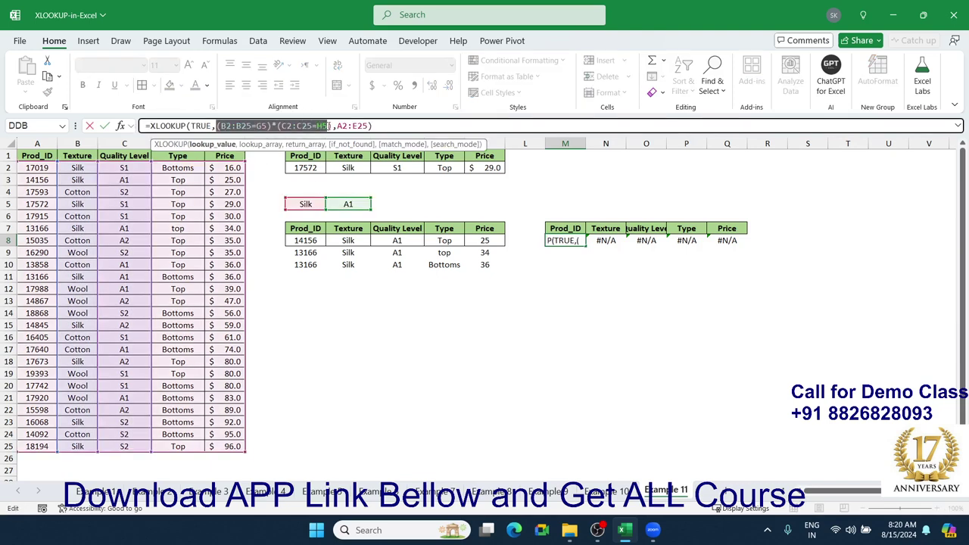
pyautogui.doubleClick(201, 125)
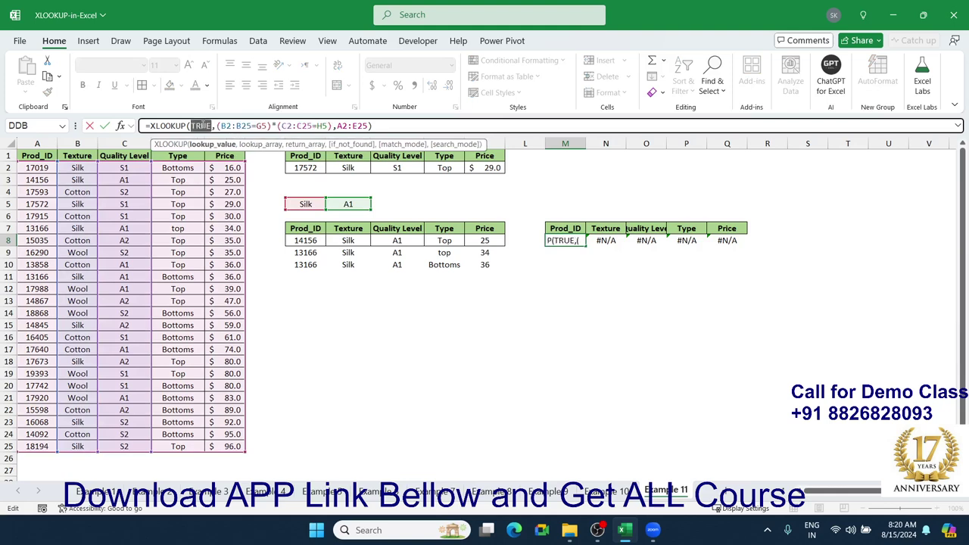
pyautogui.write('1')
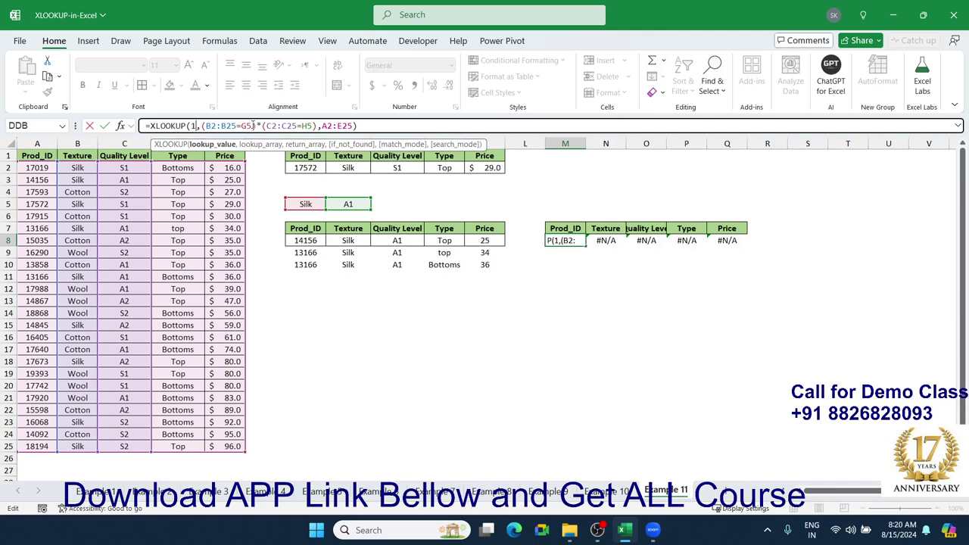
pyautogui.hotkey('ctrl', 'shift', 'Return')
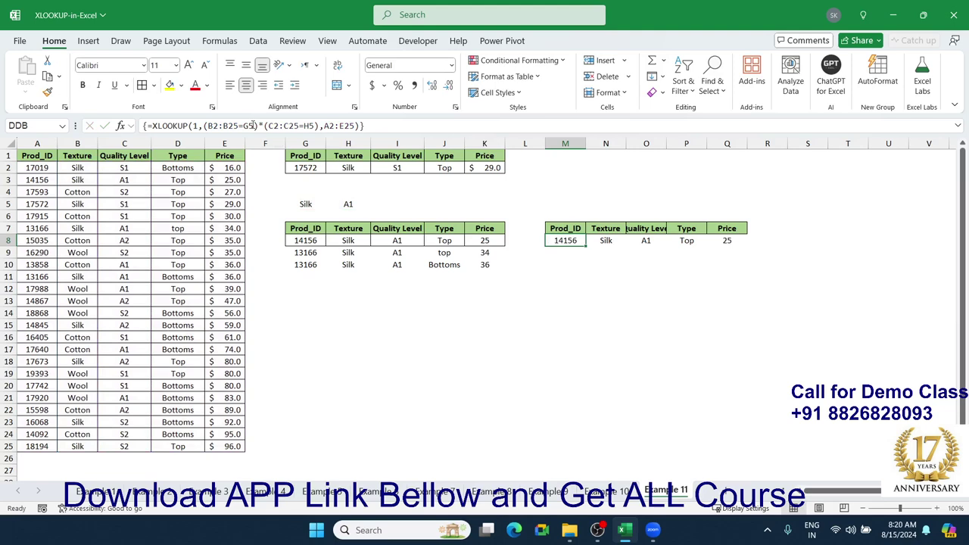
pyautogui.click(332, 300)
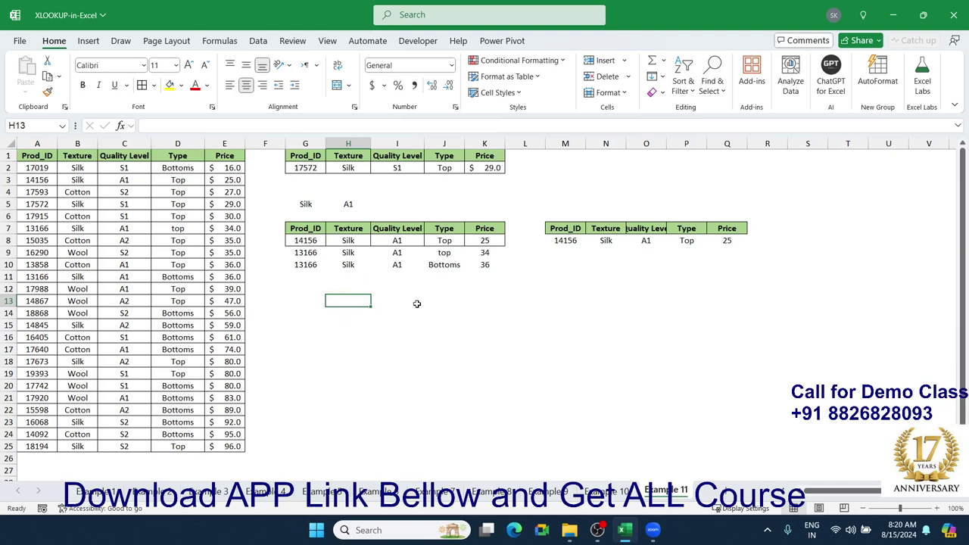
pyautogui.click(442, 305)
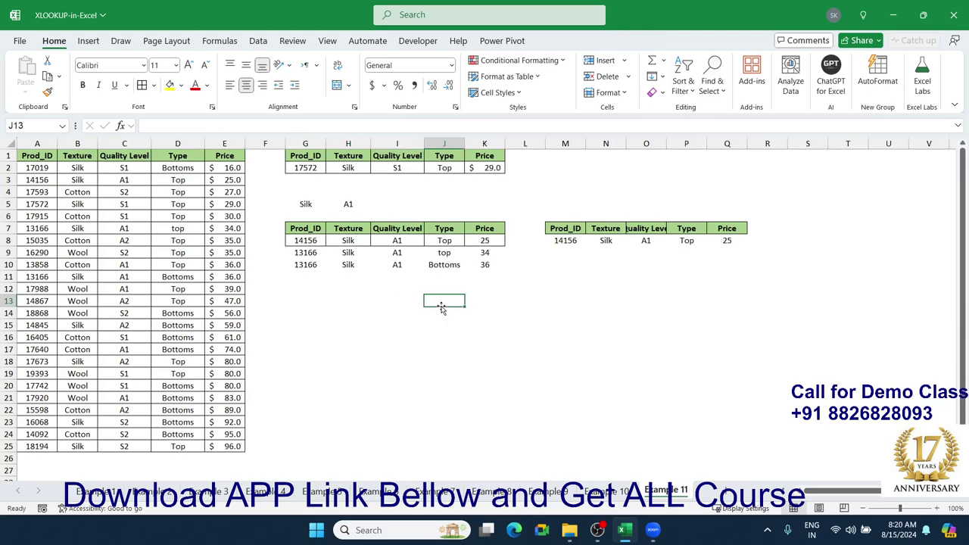
pyautogui.click(336, 300)
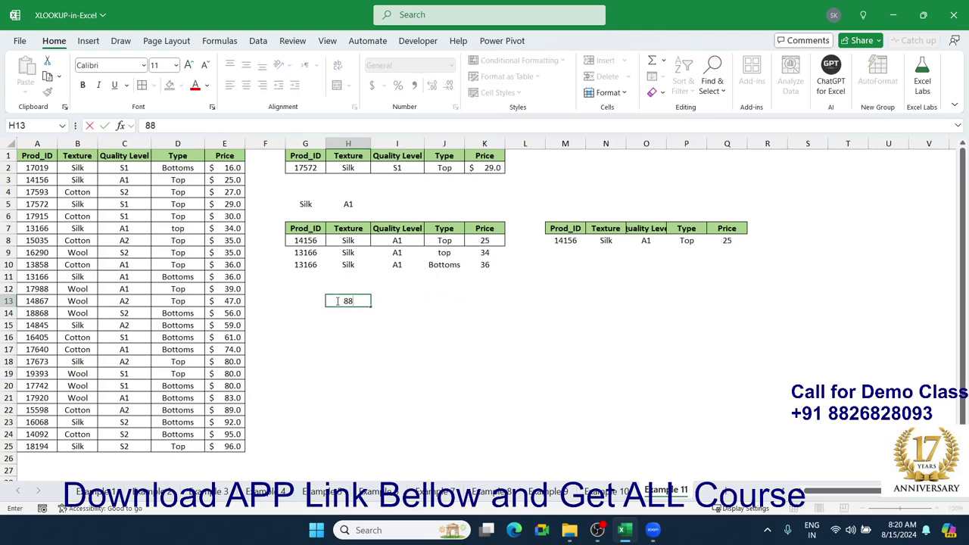
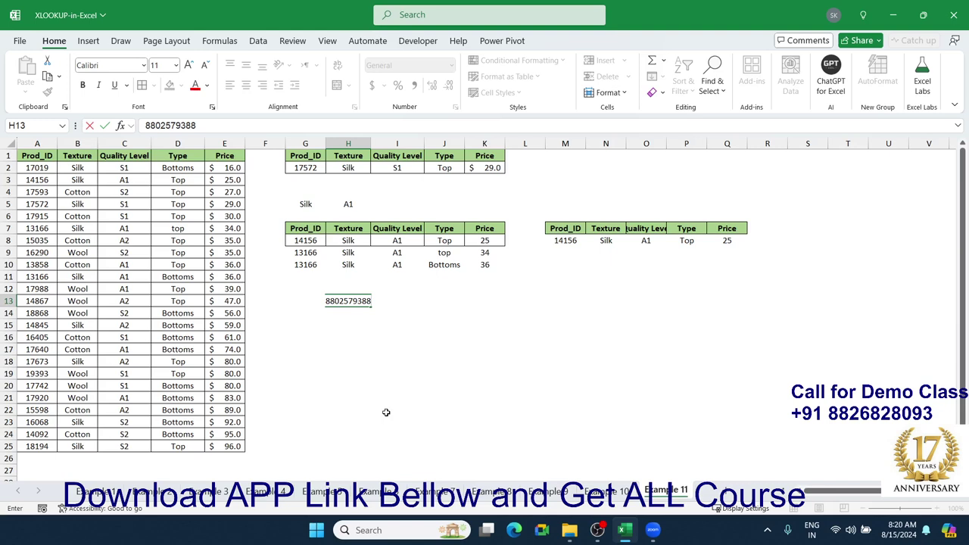
pyautogui.press('Return')
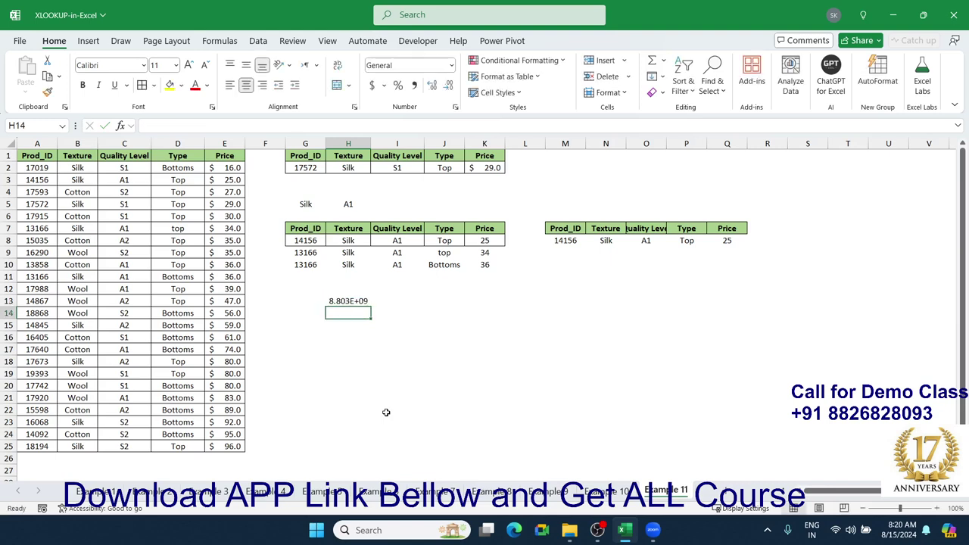
pyautogui.press('Up')
pyautogui.press('Delete')
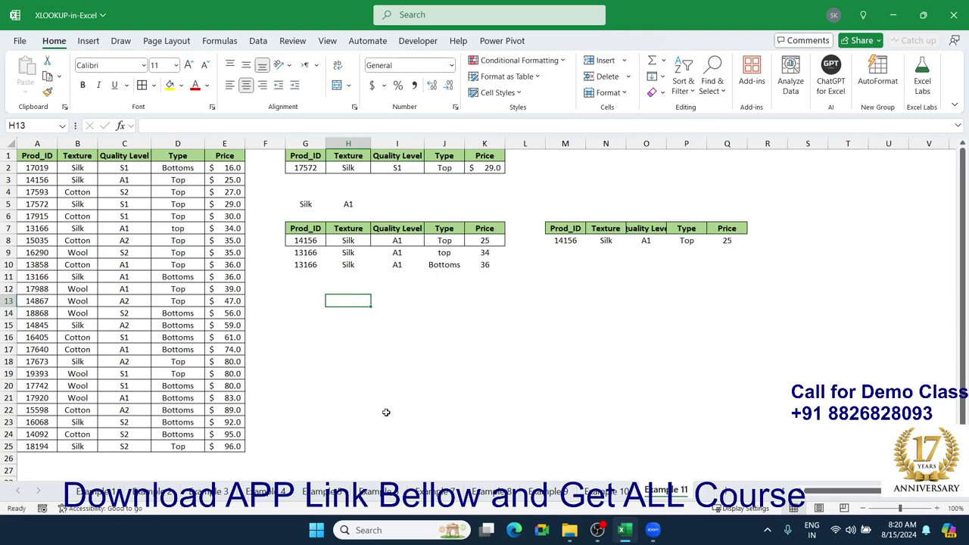